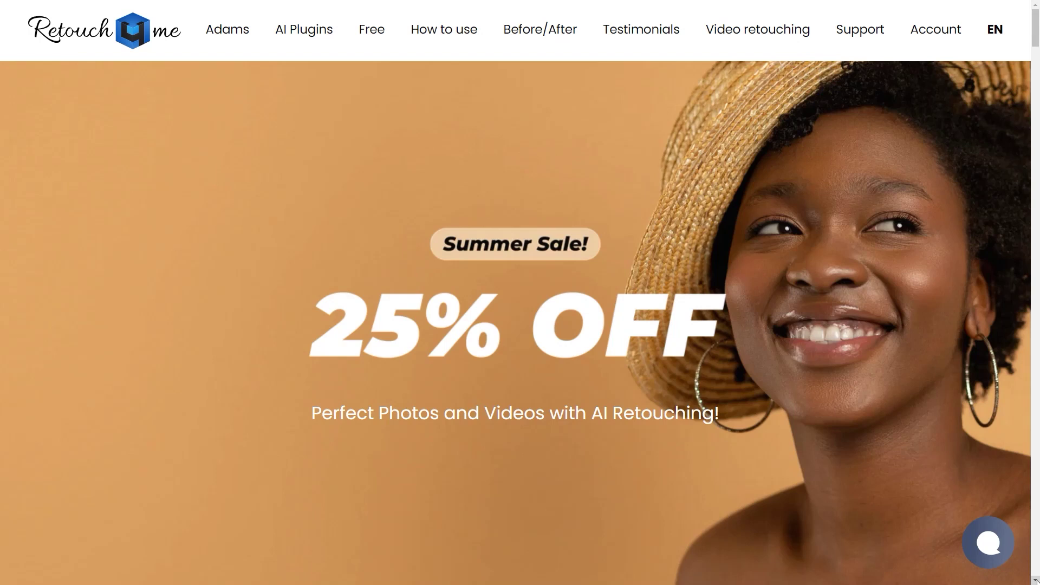
Scroll down through the Retouch4me site's AI Plugins listing.
scroll(520, 325, down, 10)
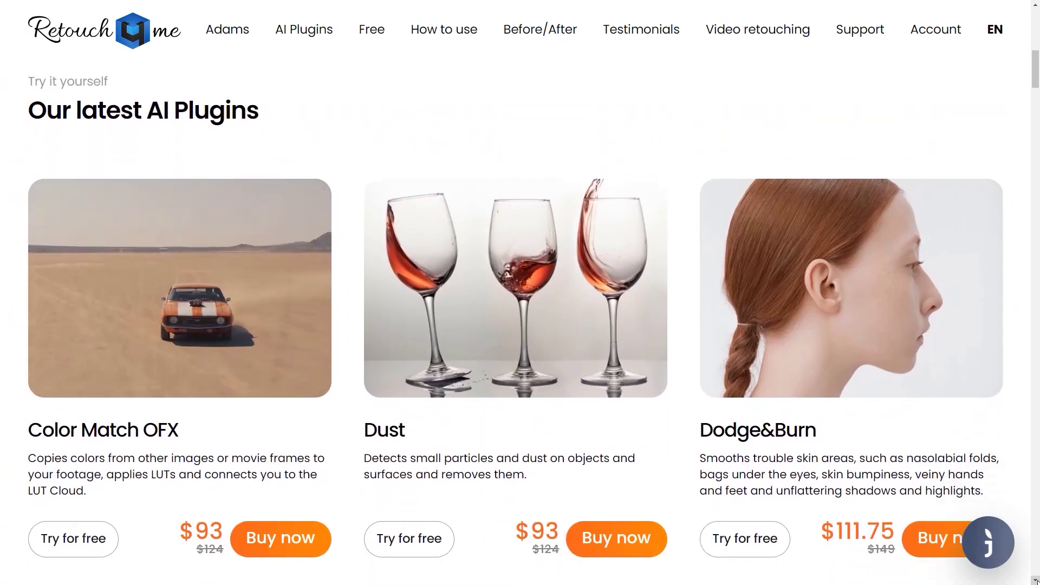
scroll(520, 325, down, 11)
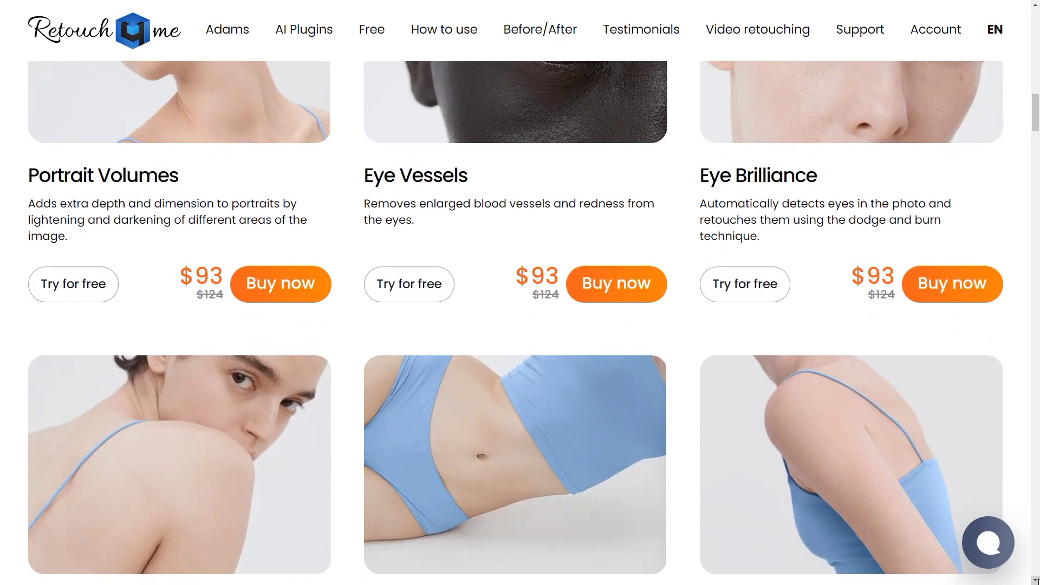
scroll(520, 325, down, 10)
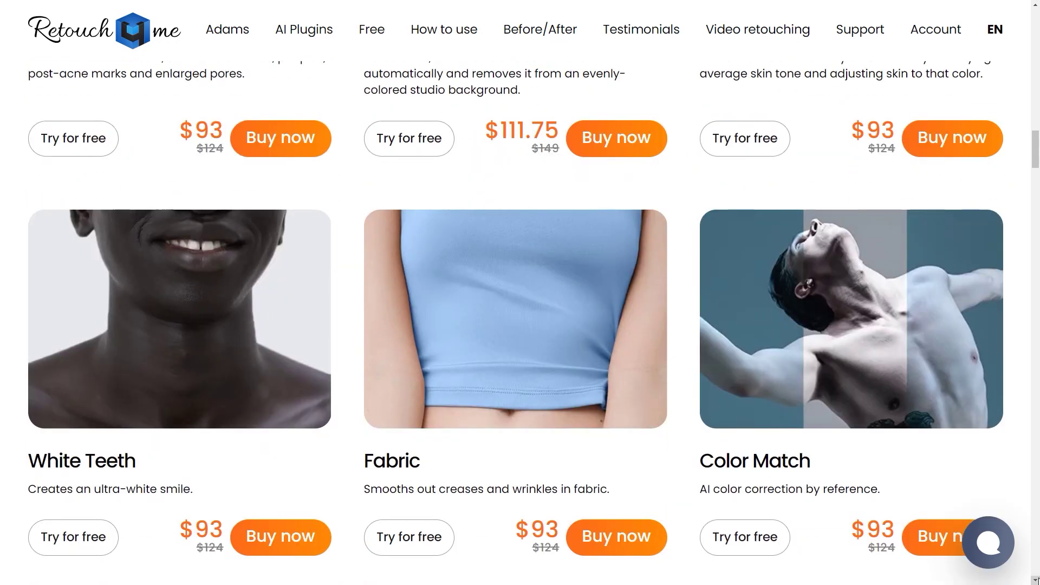
scroll(520, 324, down, 6)
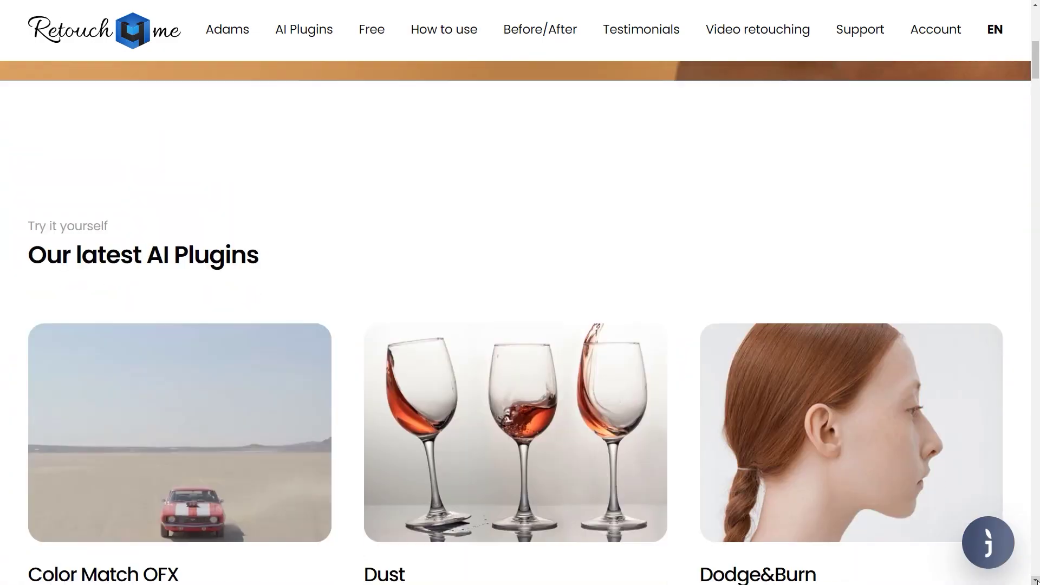
scroll(520, 325, down, 20)
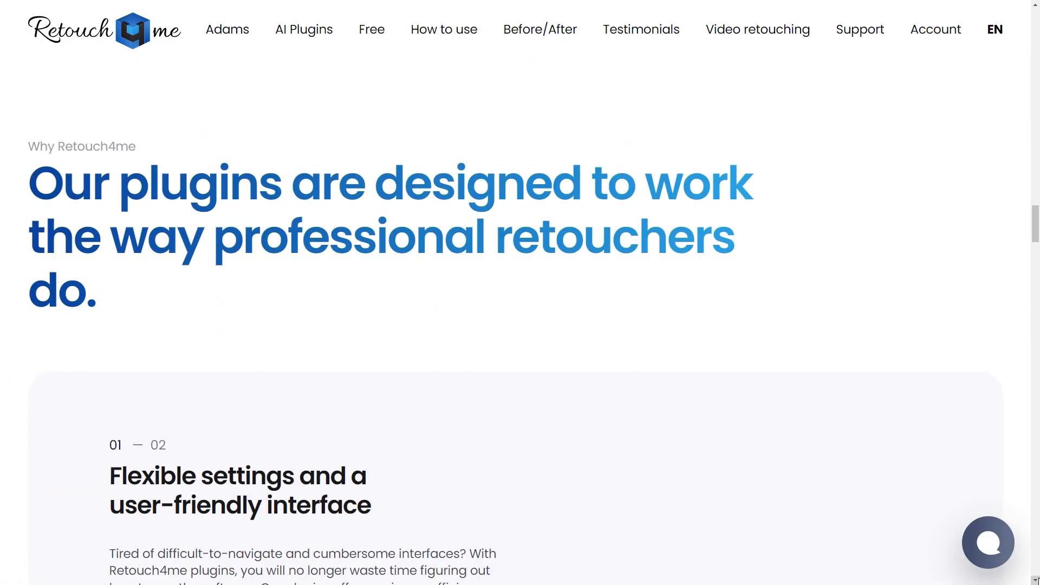
scroll(520, 325, down, 8)
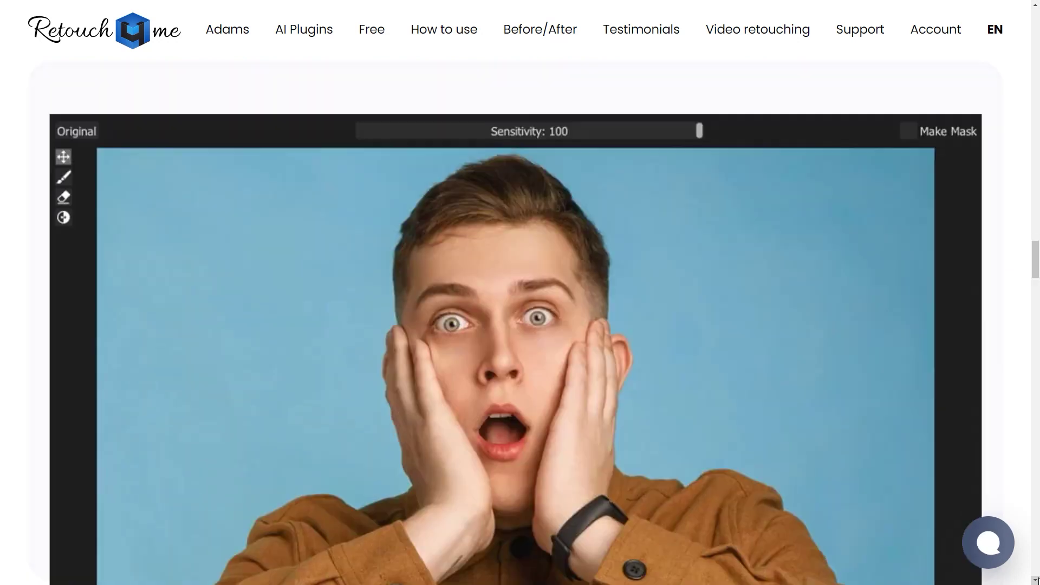
scroll(520, 325, down, 20)
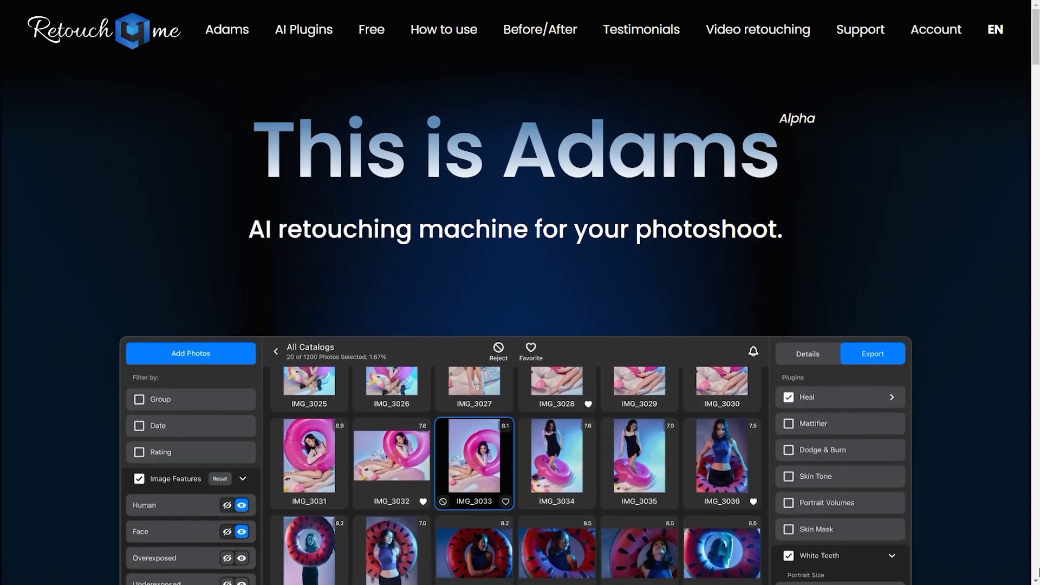
Scroll down the Adams page past its features to the Get free access card.
scroll(1038, 573, down, 3)
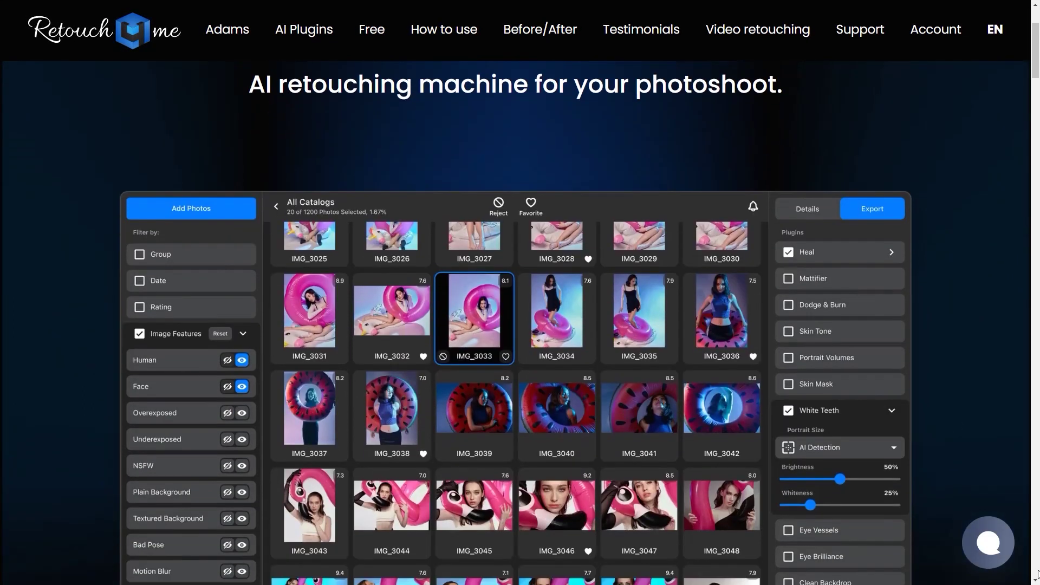
scroll(1038, 573, down, 2)
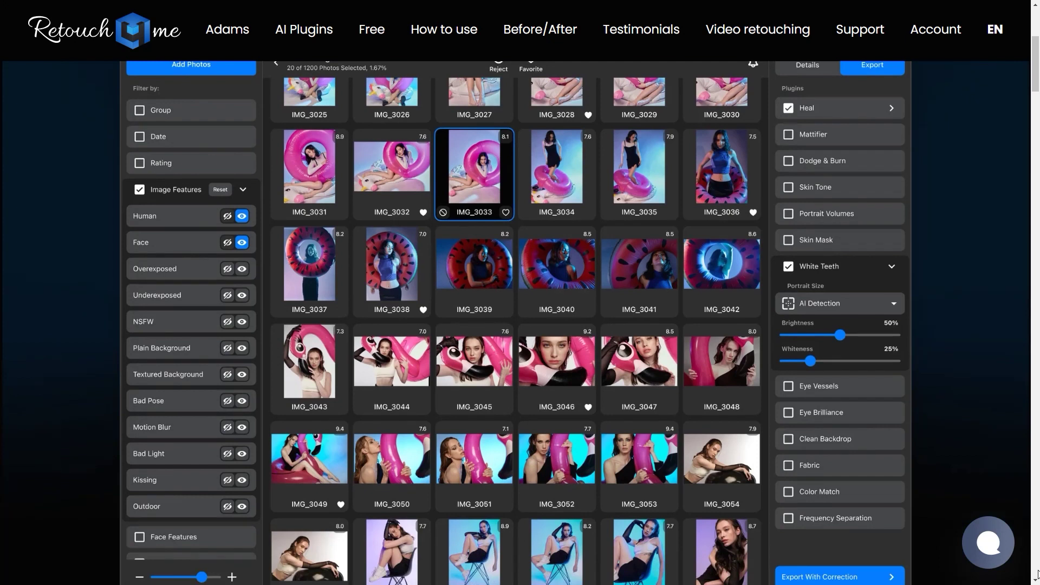
scroll(1037, 573, down, 5)
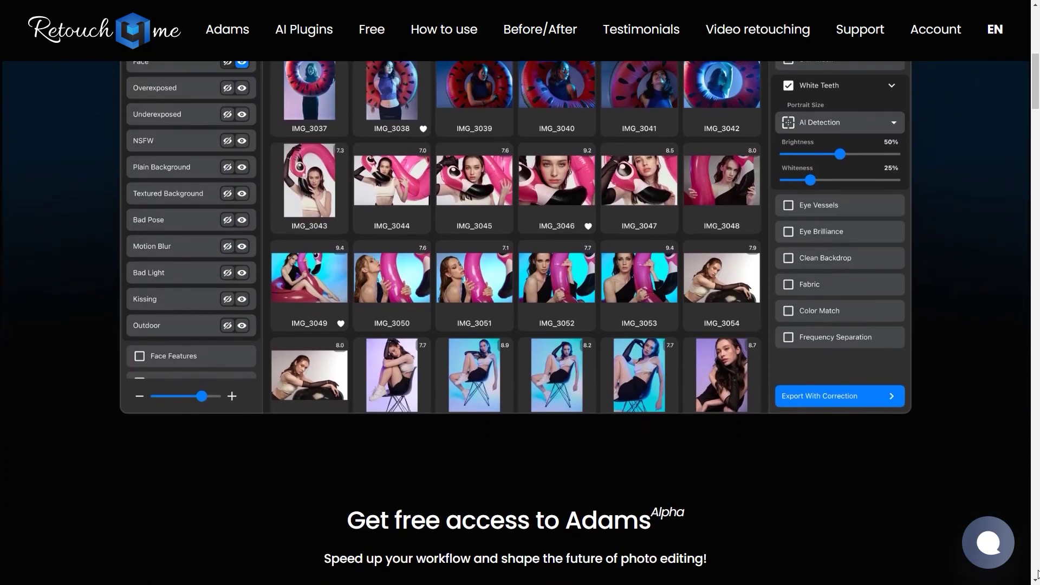
scroll(1037, 573, down, 4)
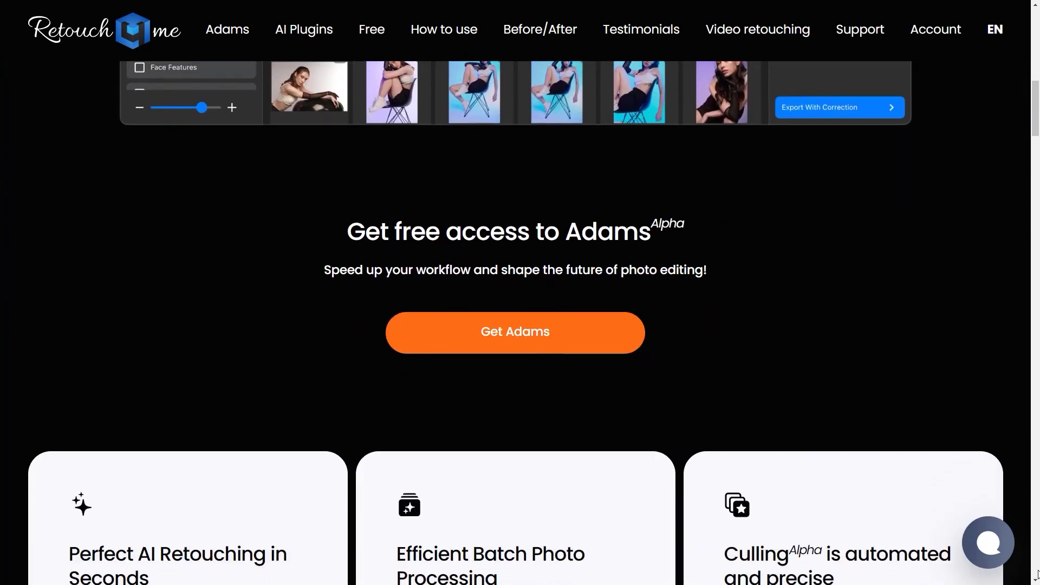
scroll(1037, 573, down, 3)
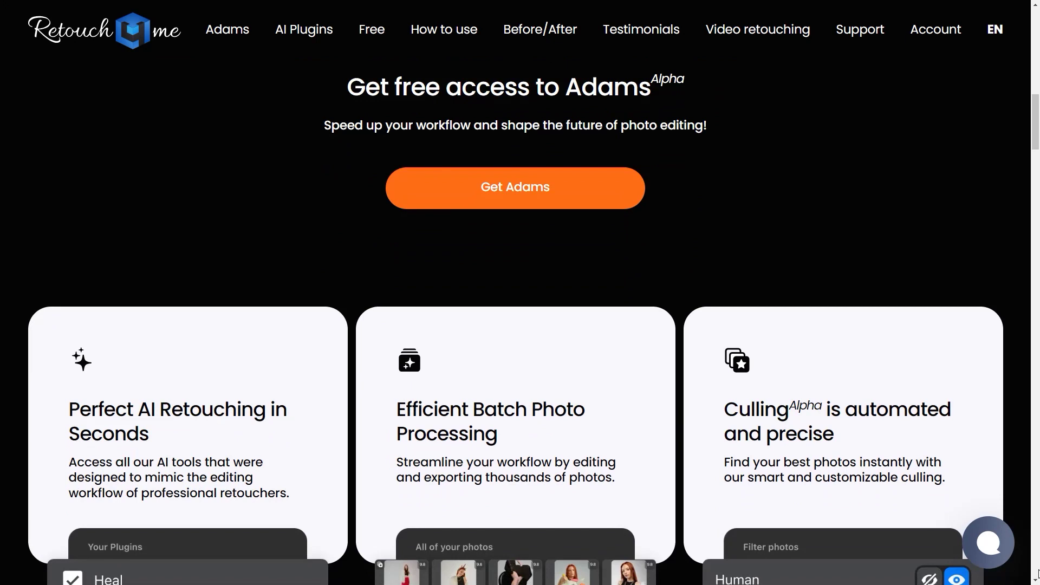
scroll(1037, 573, down, 4)
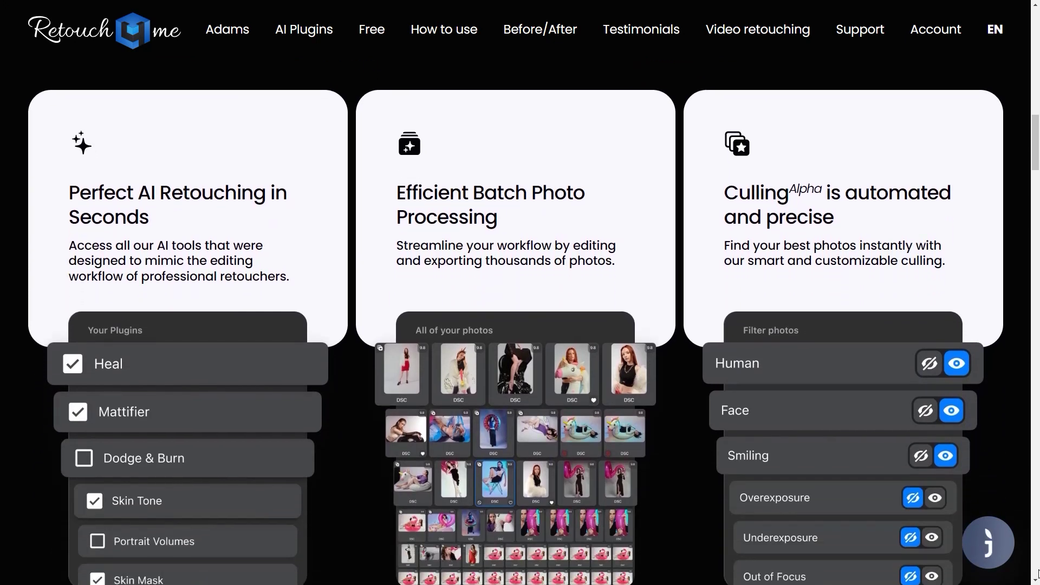
scroll(1037, 573, down, 1)
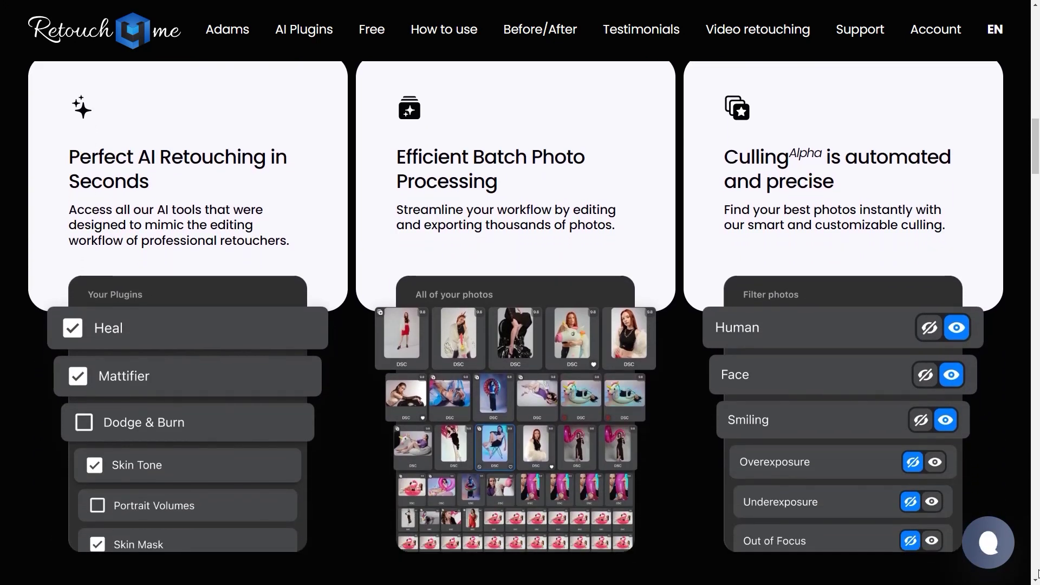
scroll(1037, 573, down, 10)
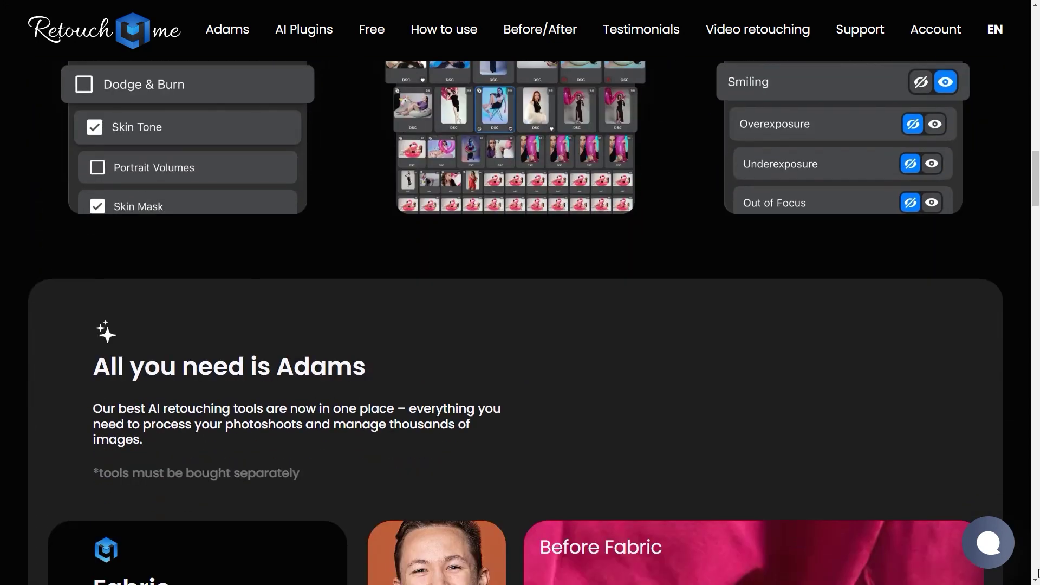
scroll(1037, 573, down, 1)
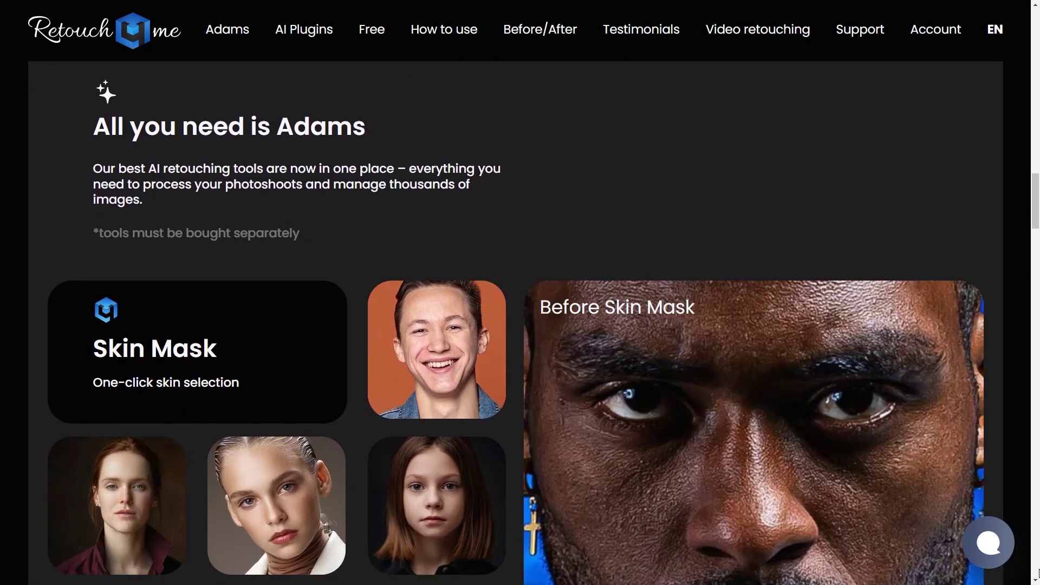
scroll(1037, 573, down, 14)
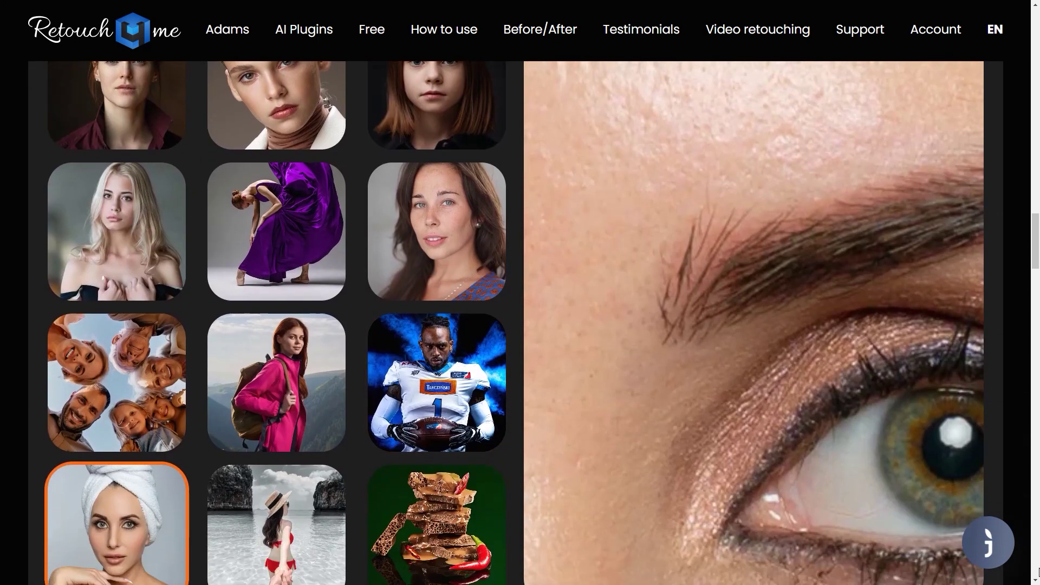
scroll(1037, 573, down, 5)
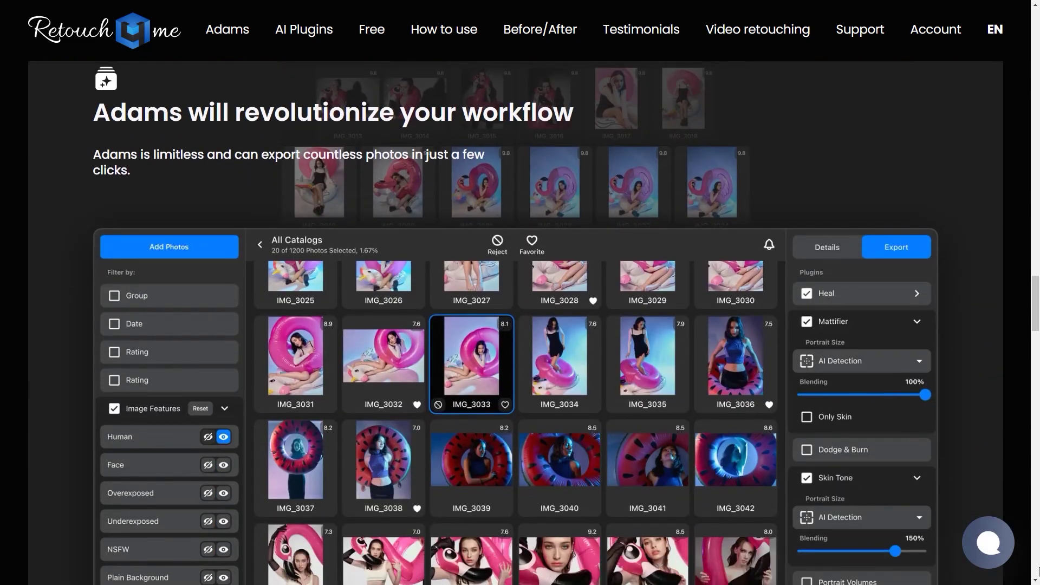
scroll(1037, 573, down, 14)
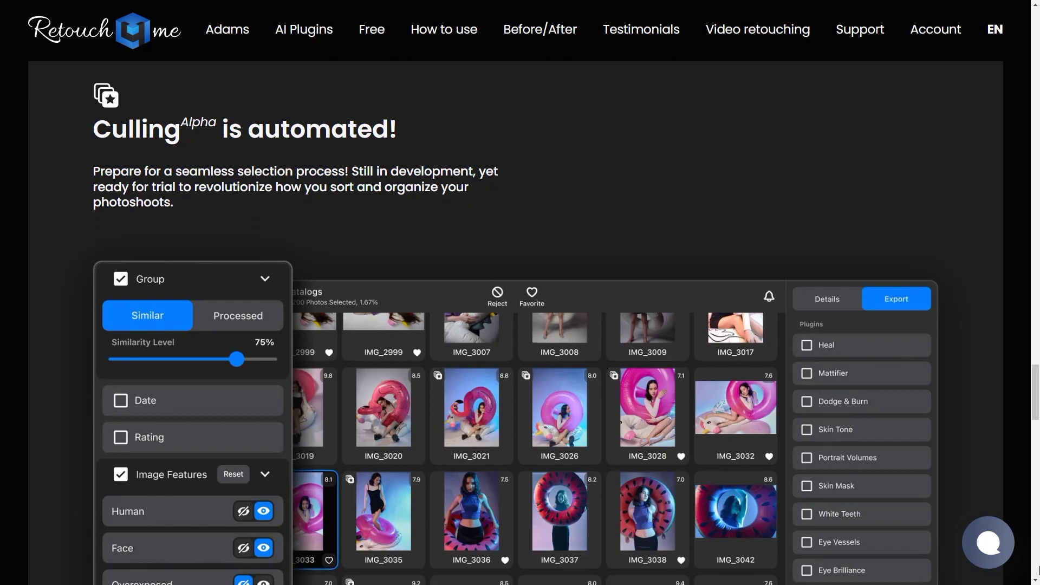
scroll(1037, 573, down, 12)
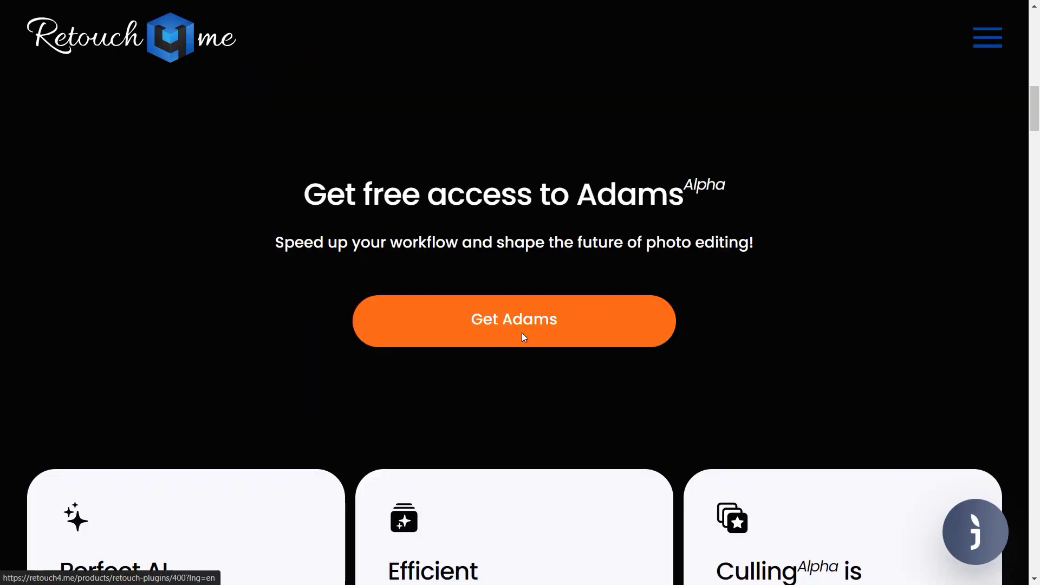
Go to the free Adams download page and clear the Face Features filters.
click(522, 333)
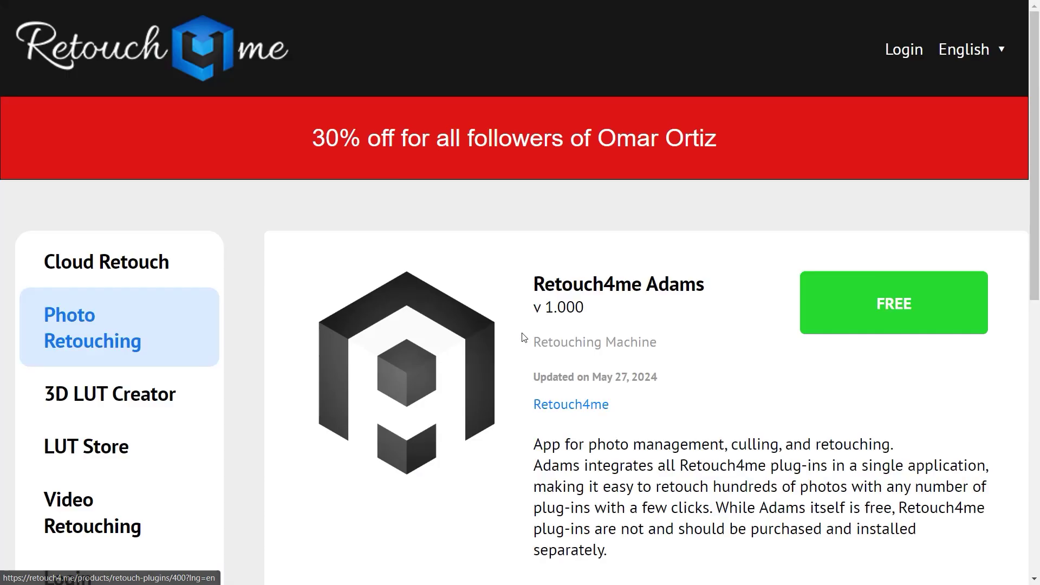
click(144, 230)
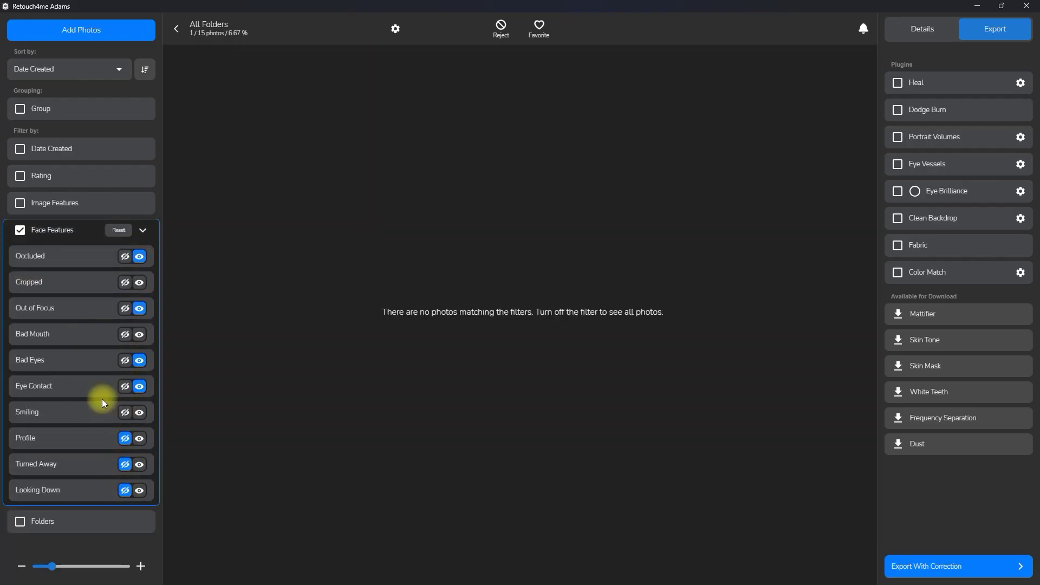
click(127, 232)
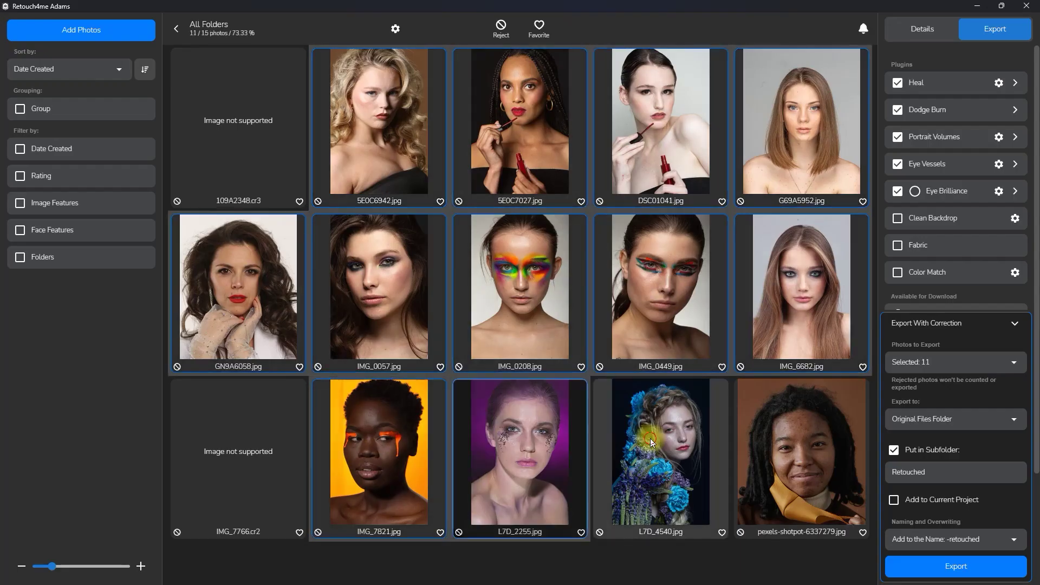
Export all 13 selected photos with correction.
click(1015, 362)
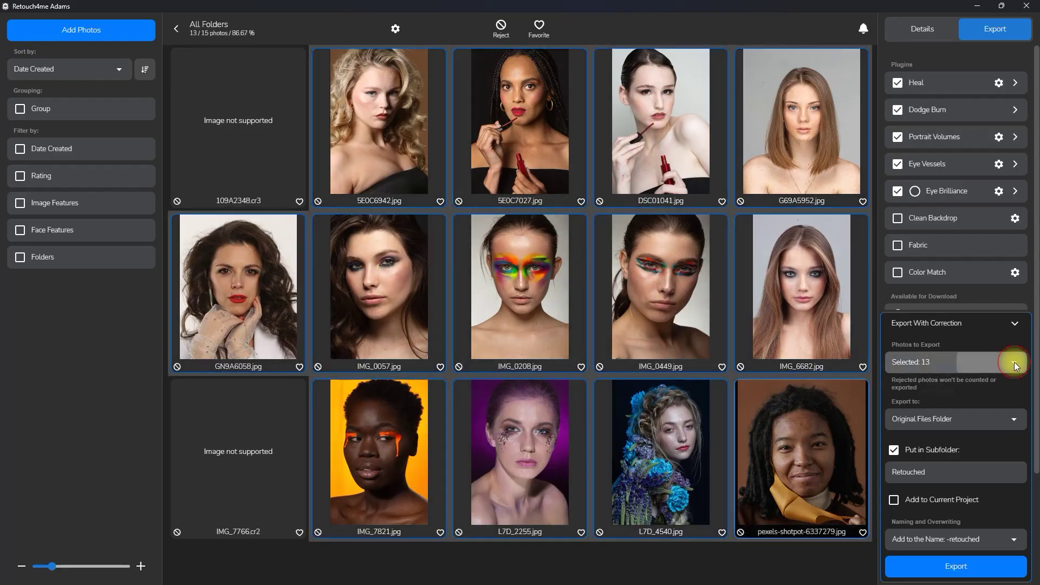
click(1001, 377)
click(962, 565)
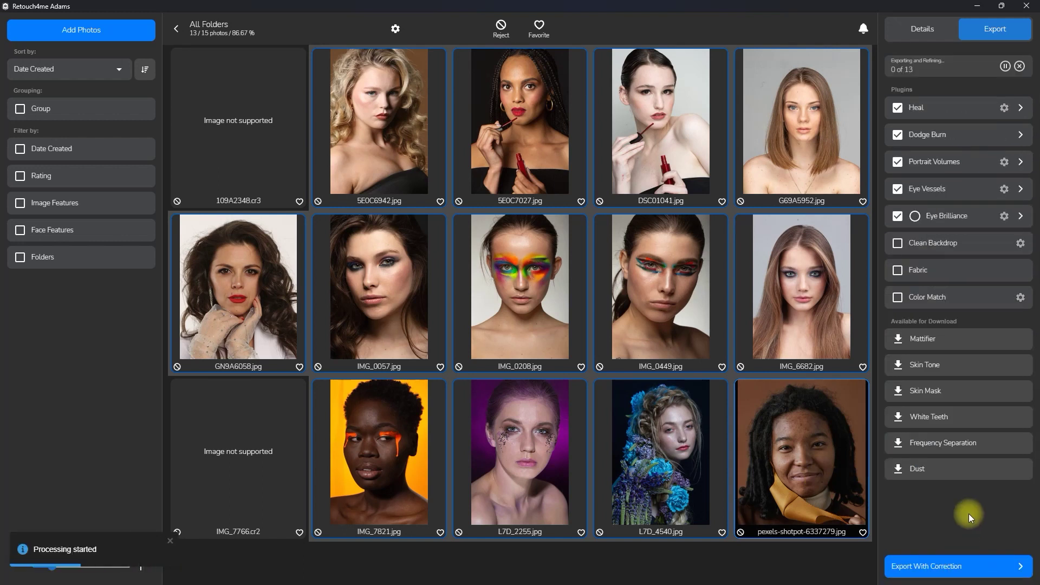
Review the export history's plugins and photos, then return to the Adams web page.
click(915, 65)
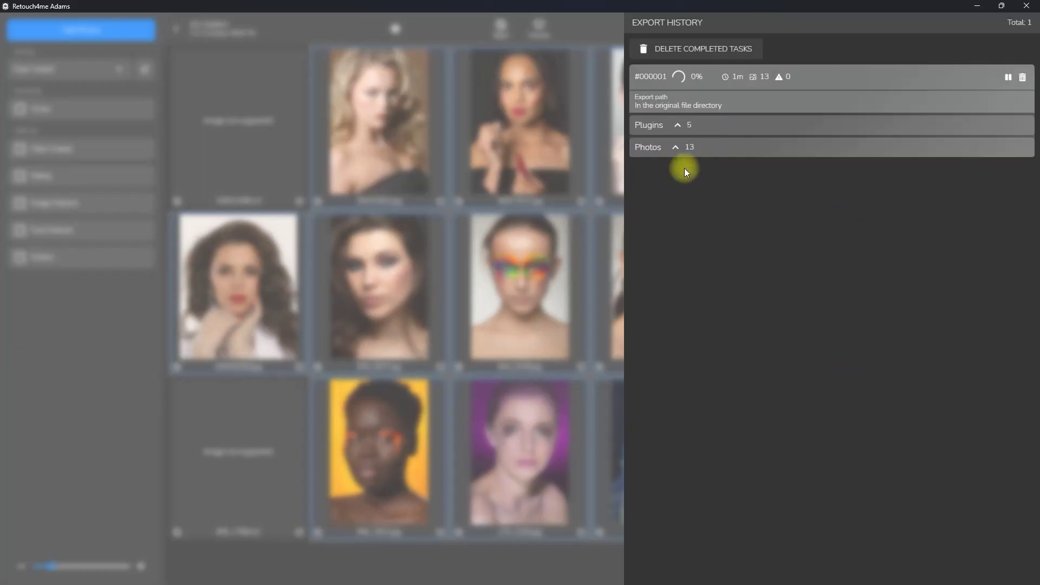
click(677, 125)
click(675, 274)
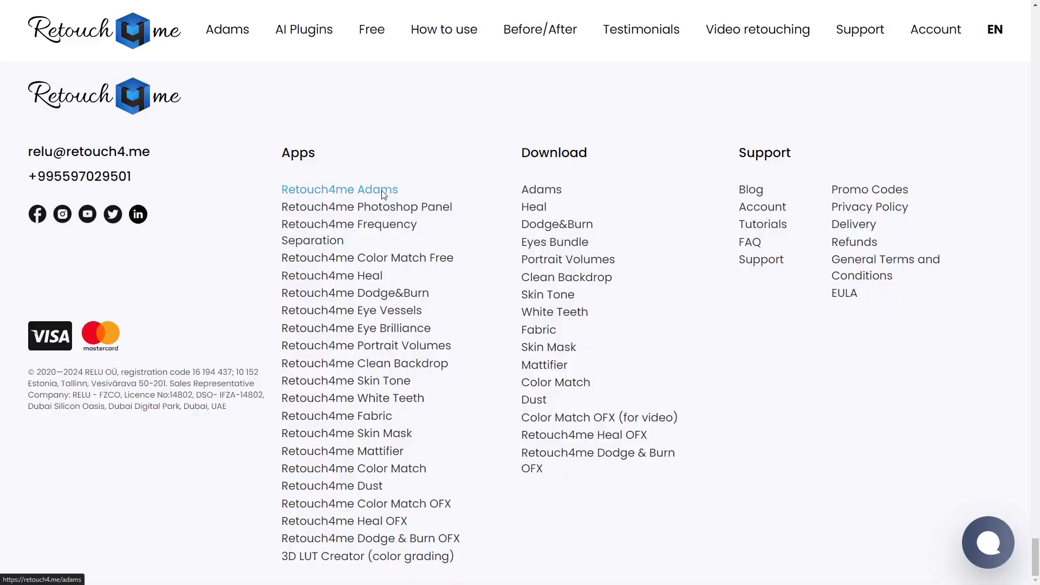
click(381, 190)
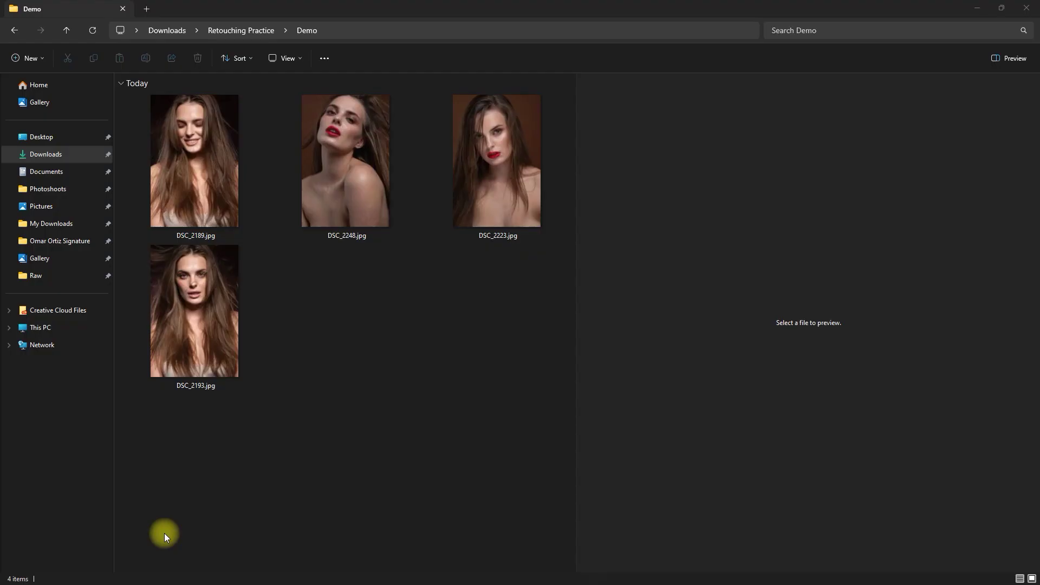
Launch Retouch4me Adams by searching 'adams' in the Start menu.
key(super)
text(adams)
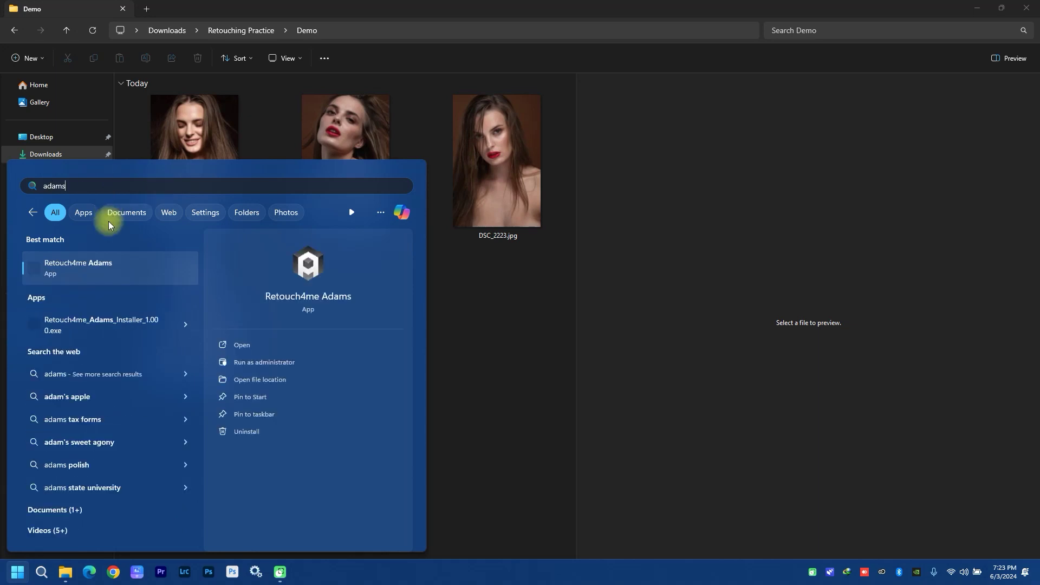
click(131, 273)
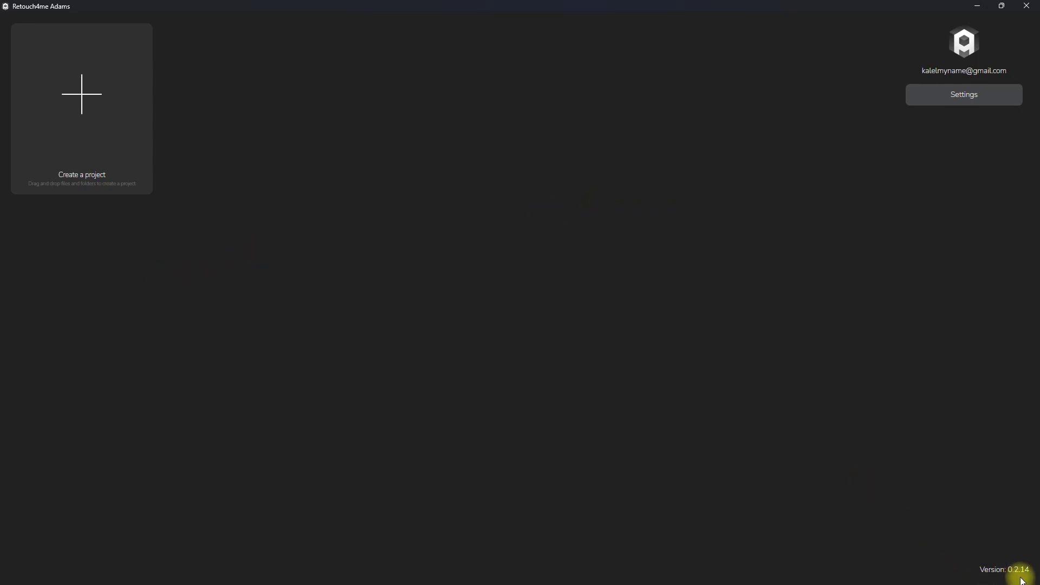
Enable automatic face search and photo analysis, keep English, and check the installed plugins' activation.
click(991, 96)
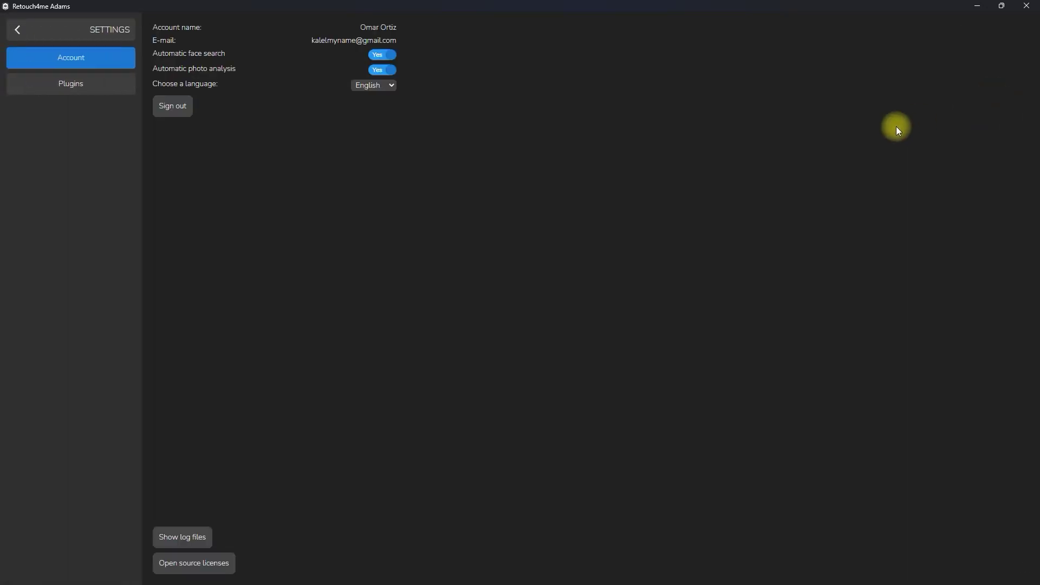
click(391, 60)
click(392, 59)
click(389, 72)
click(392, 87)
click(391, 86)
click(67, 89)
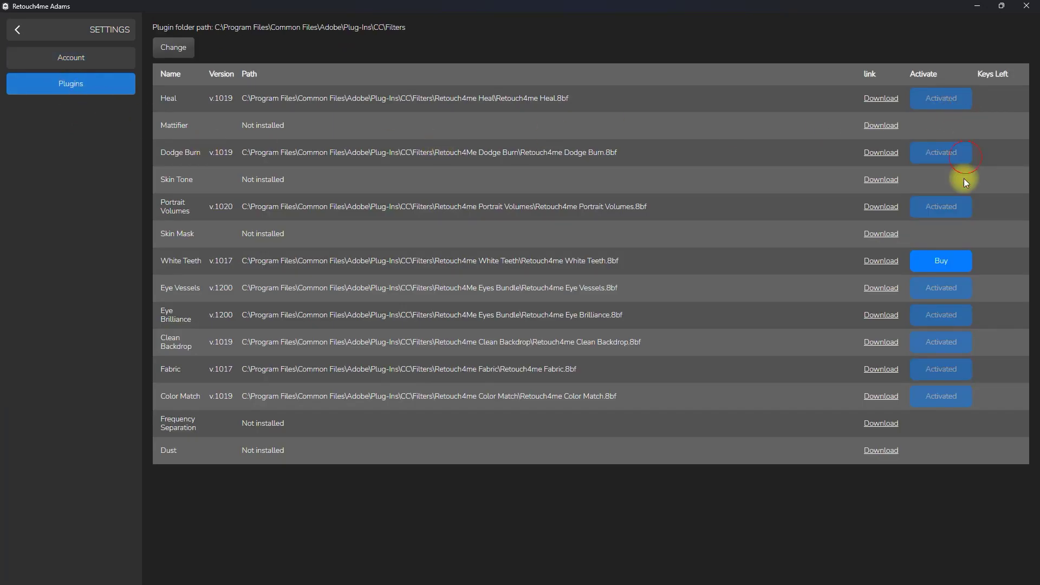
click(964, 317)
Create a new project from the Demo folder's four portraits.
click(17, 29)
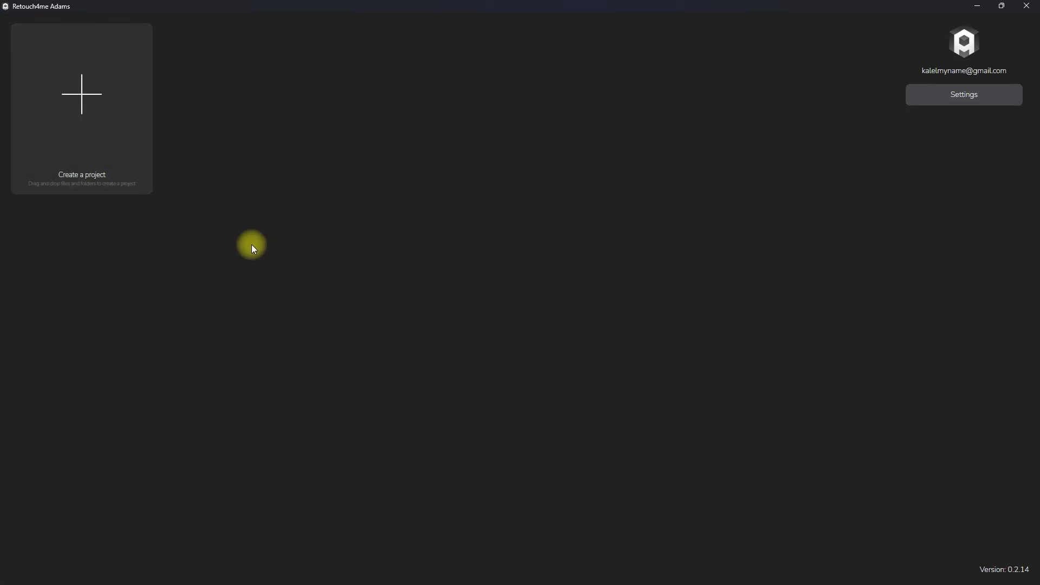
click(102, 139)
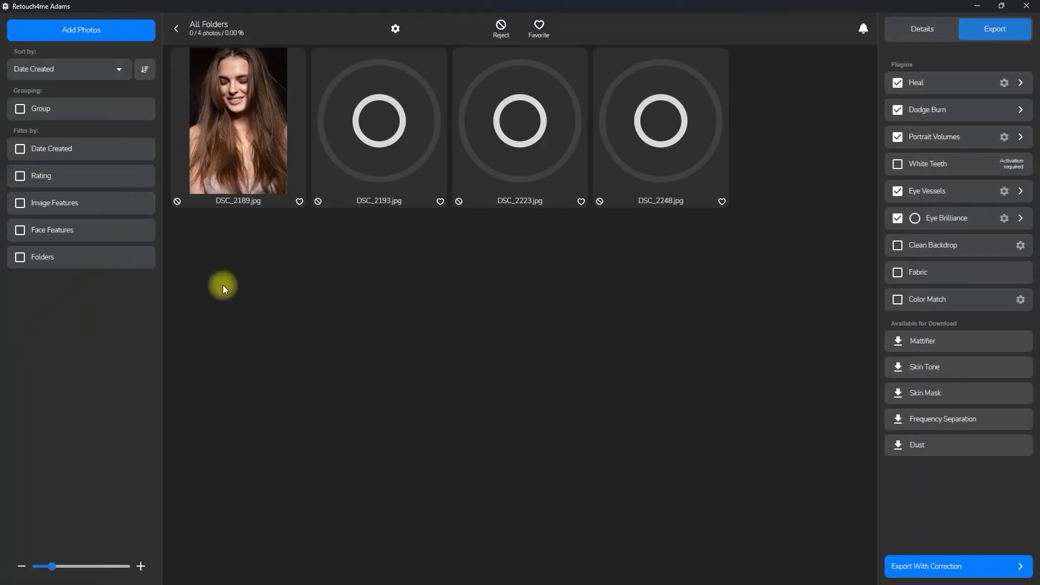
click(61, 31)
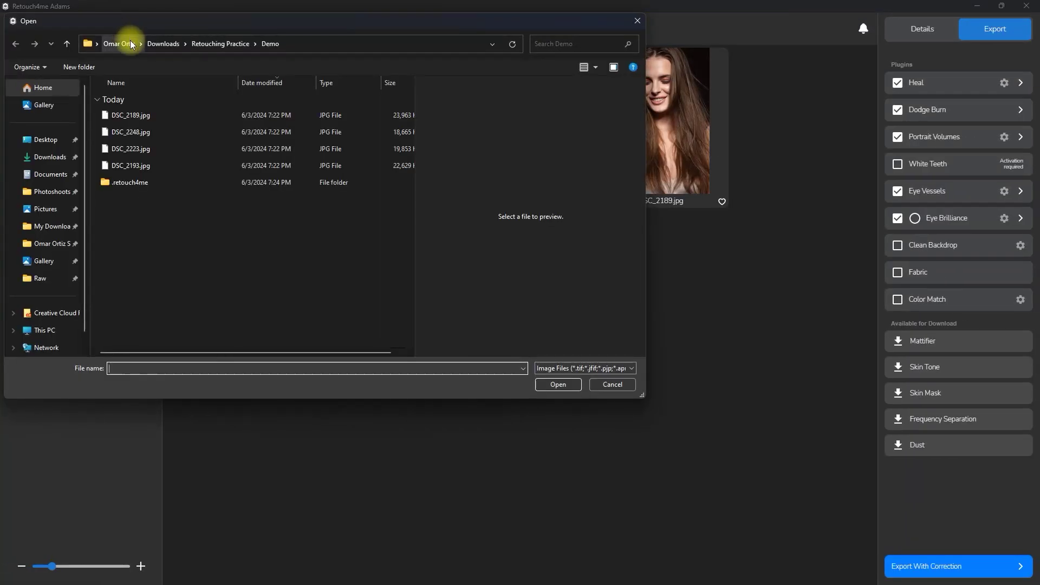
click(612, 384)
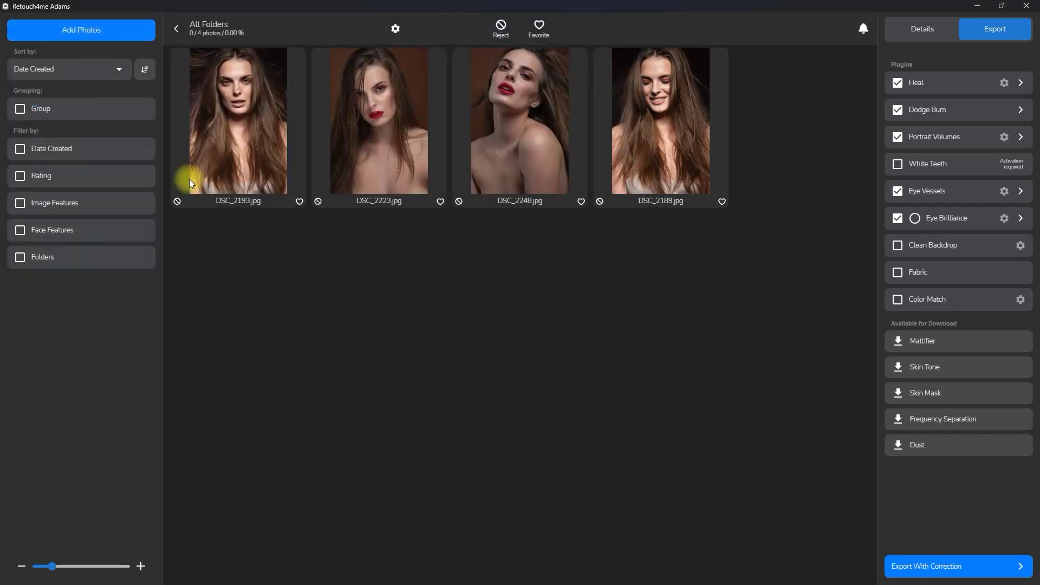
Sort the photos by Date Modified, reversing the sort direction twice.
click(119, 69)
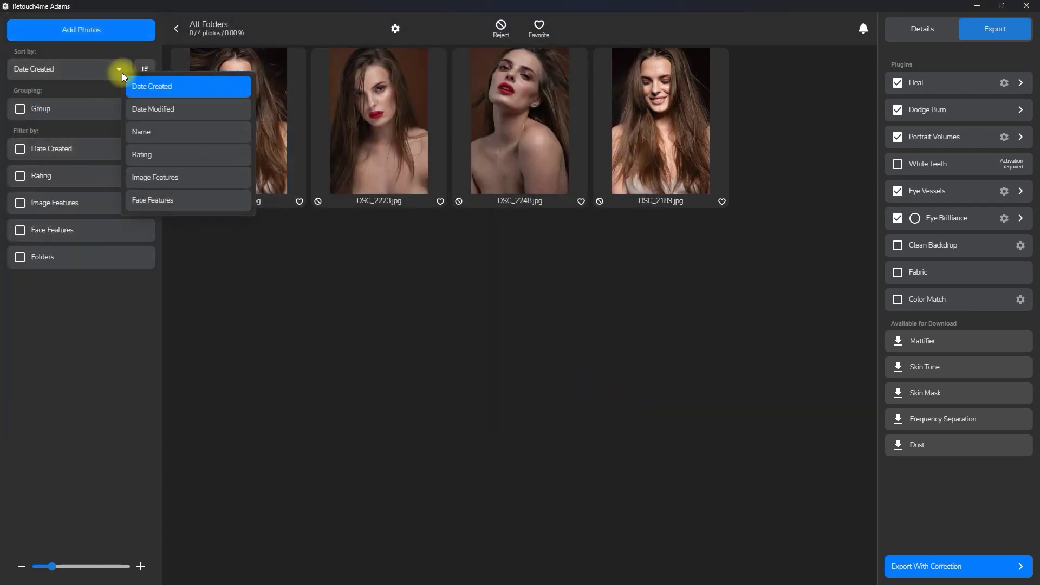
click(189, 110)
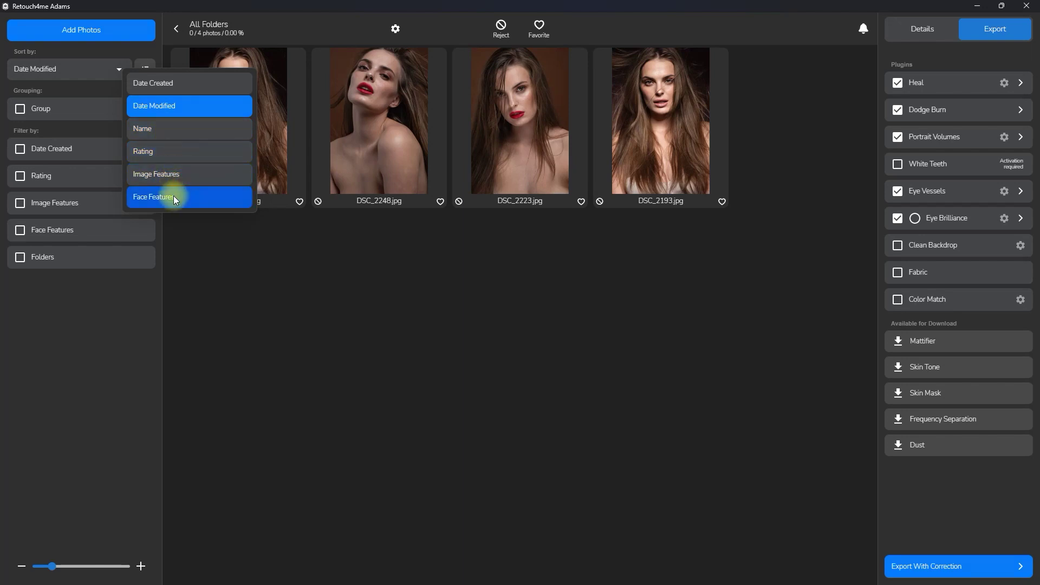
click(151, 84)
click(147, 72)
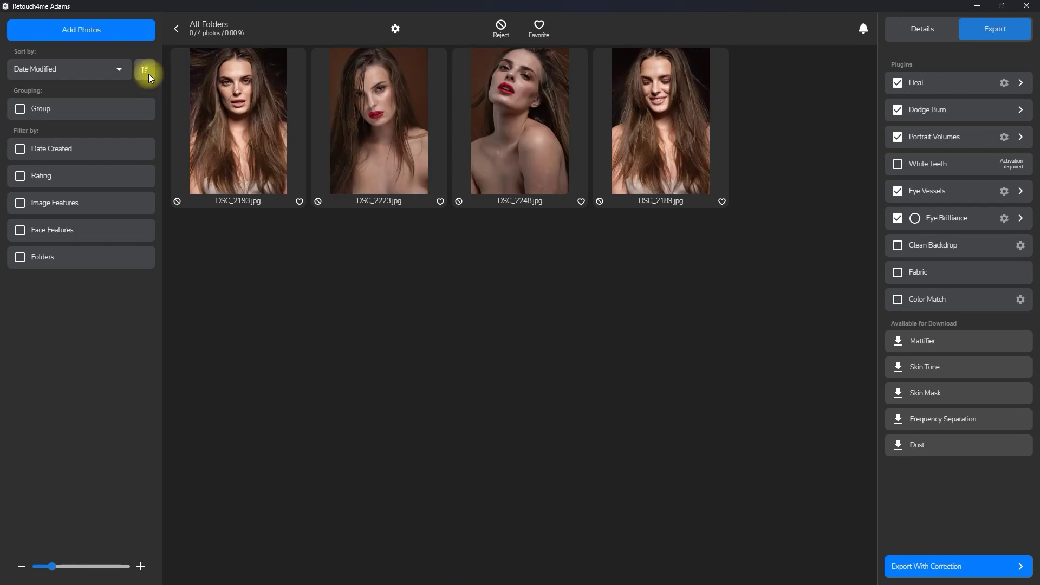
click(148, 74)
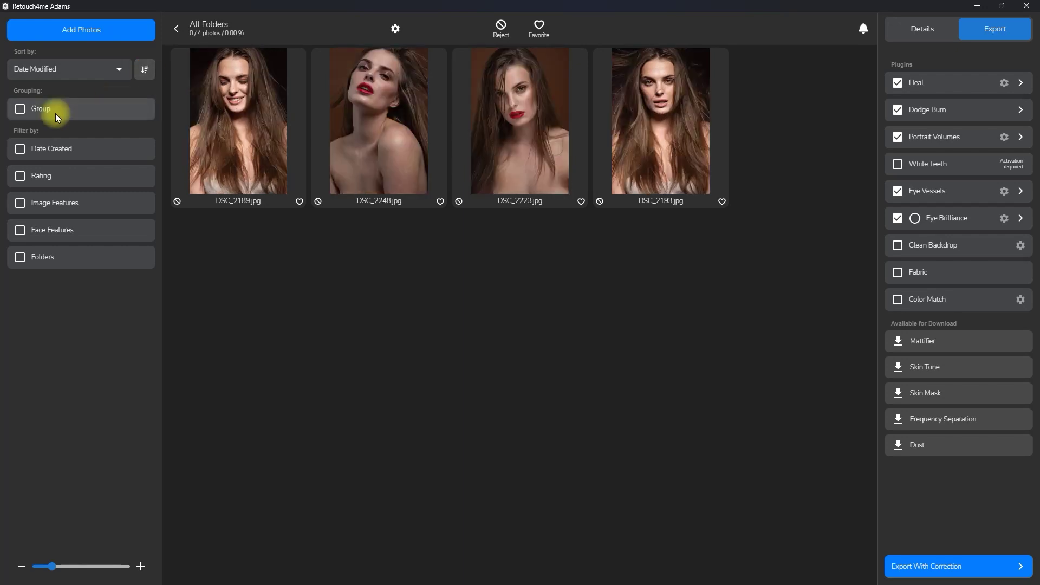
Turn off similarity grouping and try the Date Created, Rating and Image Features filters.
click(142, 108)
click(19, 148)
click(145, 148)
click(19, 172)
click(144, 174)
click(18, 199)
click(141, 203)
Try the Face Features and Folders filters, expanding All Folders to reveal Demo.
click(19, 202)
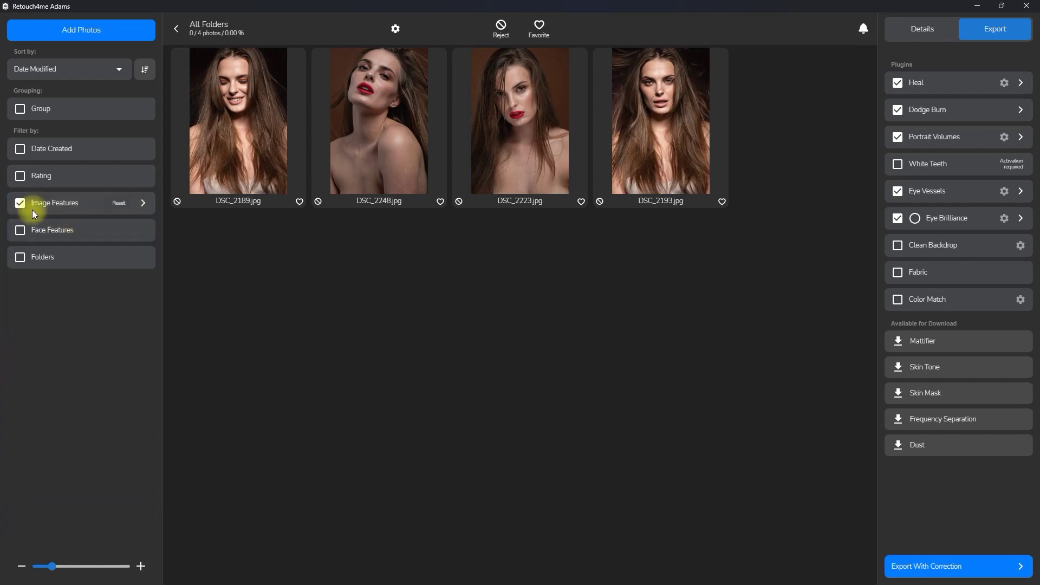
click(20, 230)
click(144, 229)
click(145, 232)
click(20, 229)
click(20, 256)
click(142, 258)
click(141, 284)
click(142, 258)
click(20, 257)
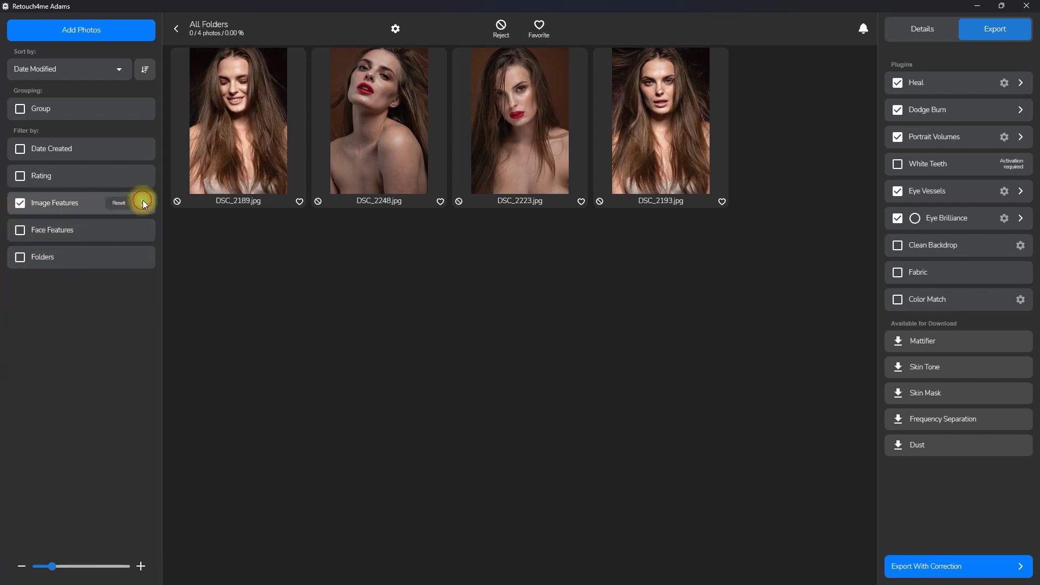
Set show/hide for each face feature, reset Face Features, and enlarge the grid thumbnails.
click(21, 203)
click(139, 205)
click(19, 203)
click(20, 230)
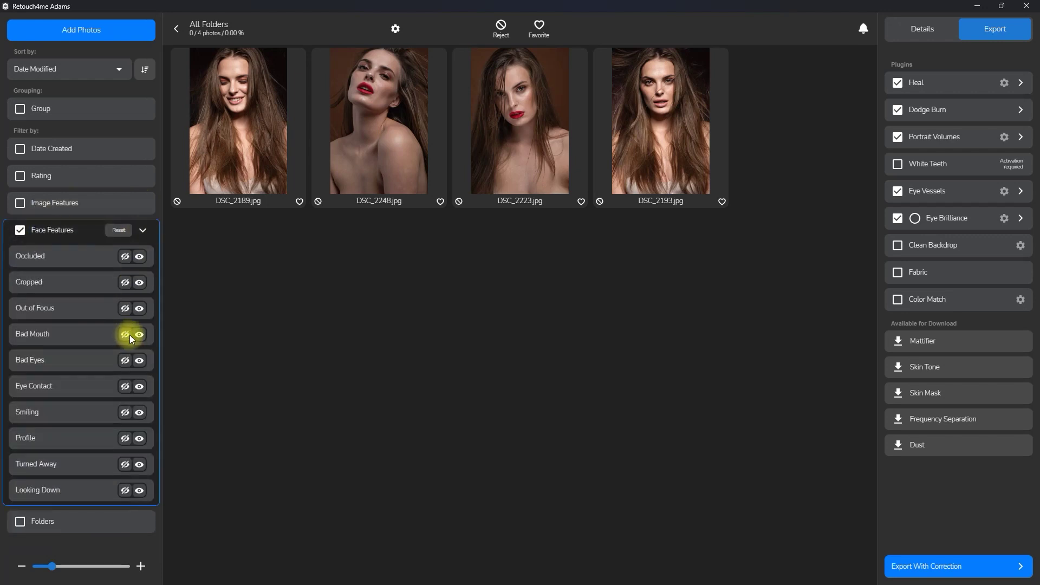
click(125, 412)
click(126, 414)
click(127, 415)
click(140, 257)
click(125, 282)
click(139, 308)
click(140, 334)
click(125, 361)
click(125, 386)
click(139, 412)
click(125, 438)
click(120, 230)
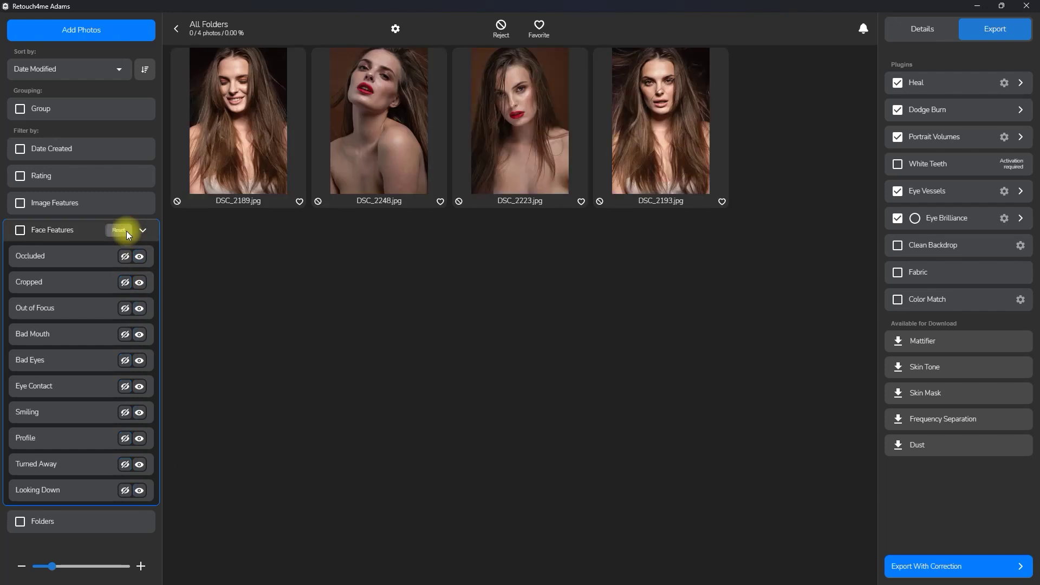
mouse_move(52, 567)
mouse_down()
mouse_move(126, 567)
mouse_move(71, 566)
mouse_up()
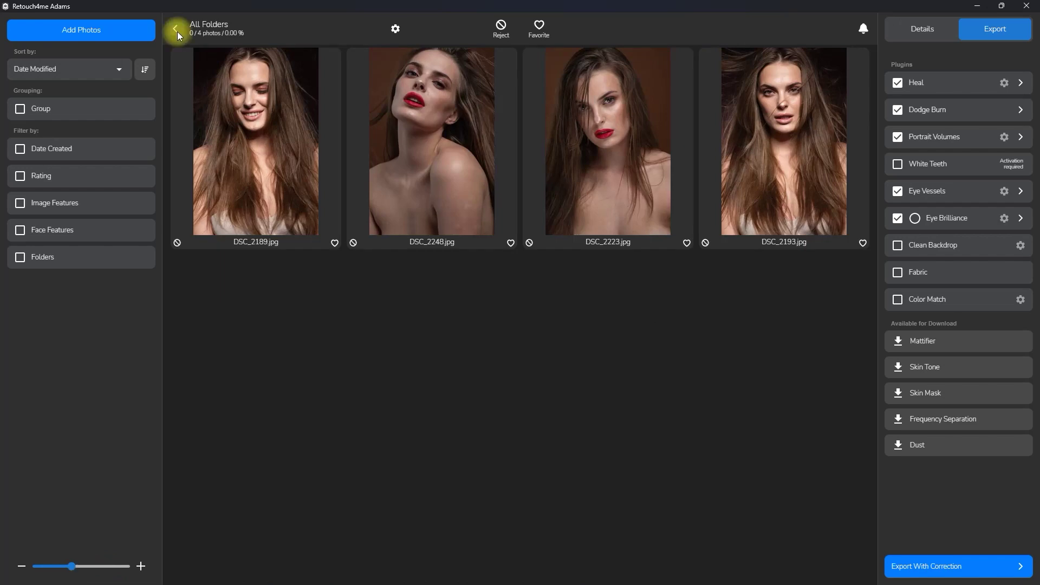
Reopen the Demo project and glance at the account settings before returning to the grid.
click(176, 30)
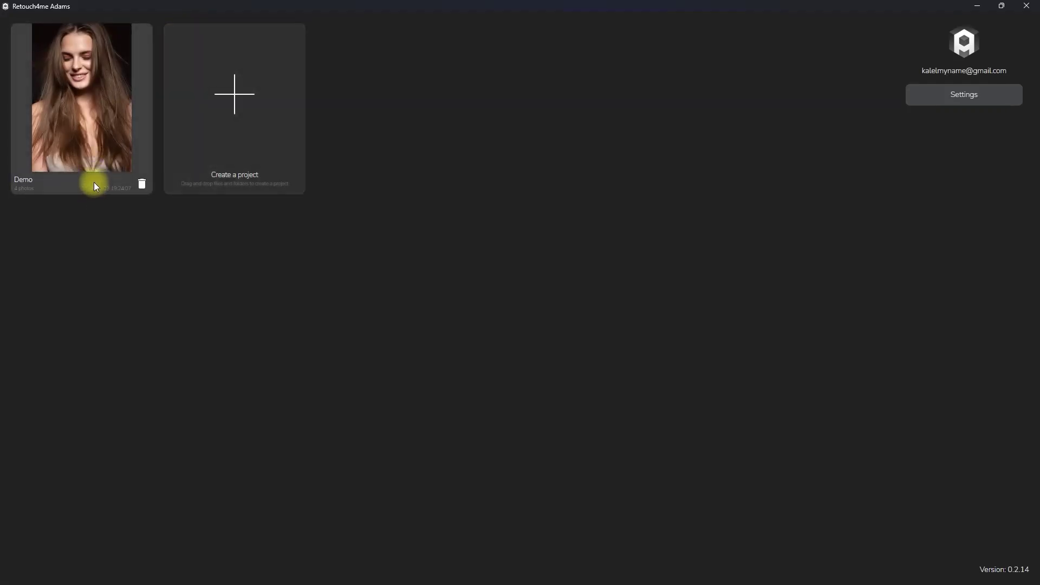
click(93, 135)
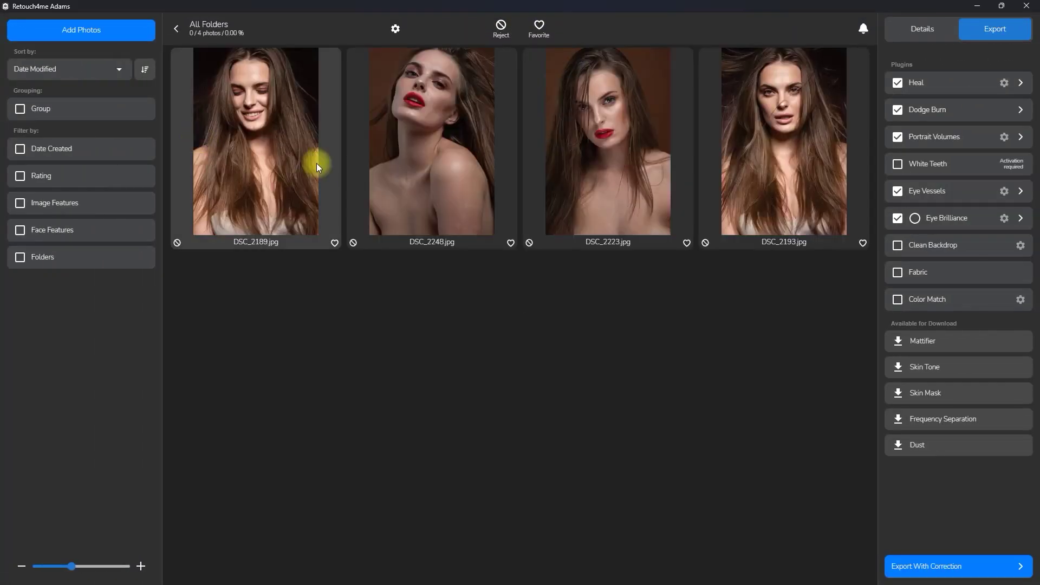
click(397, 27)
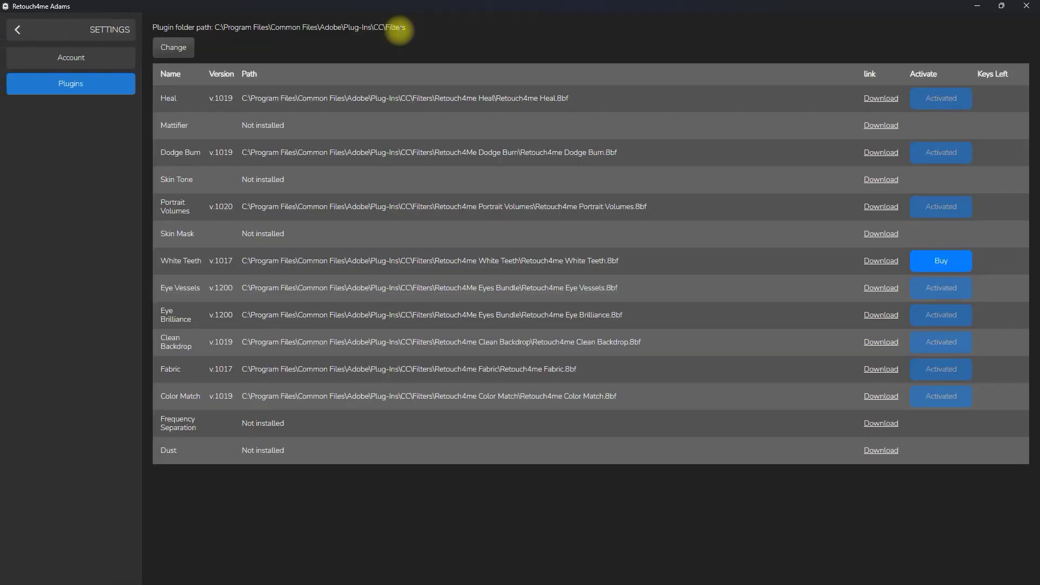
click(36, 55)
click(18, 28)
Leave DSC_2189 marked as a favorite after toggling reject, then show export history.
key(Right)
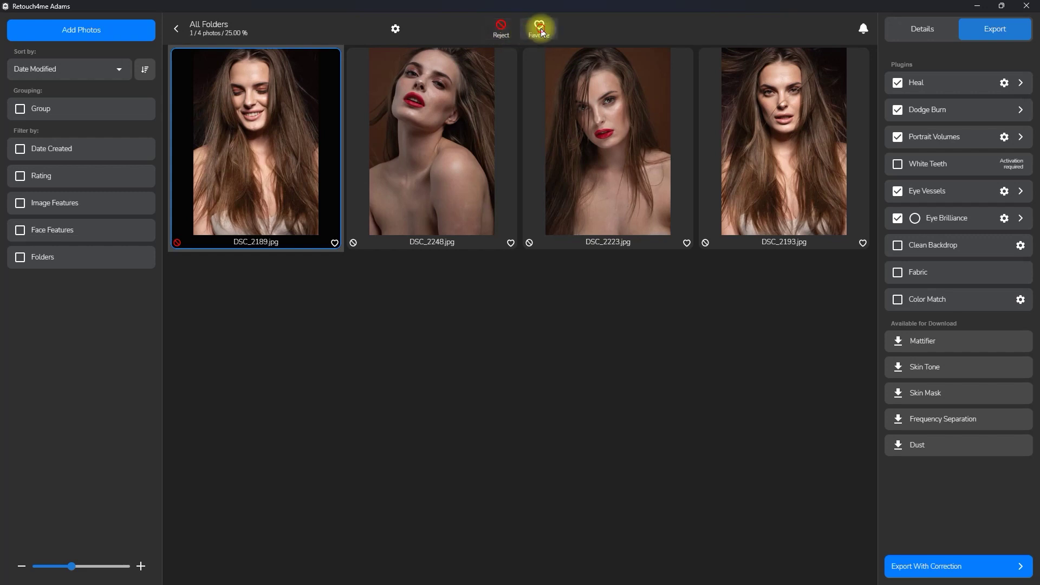
click(539, 28)
click(177, 242)
click(334, 242)
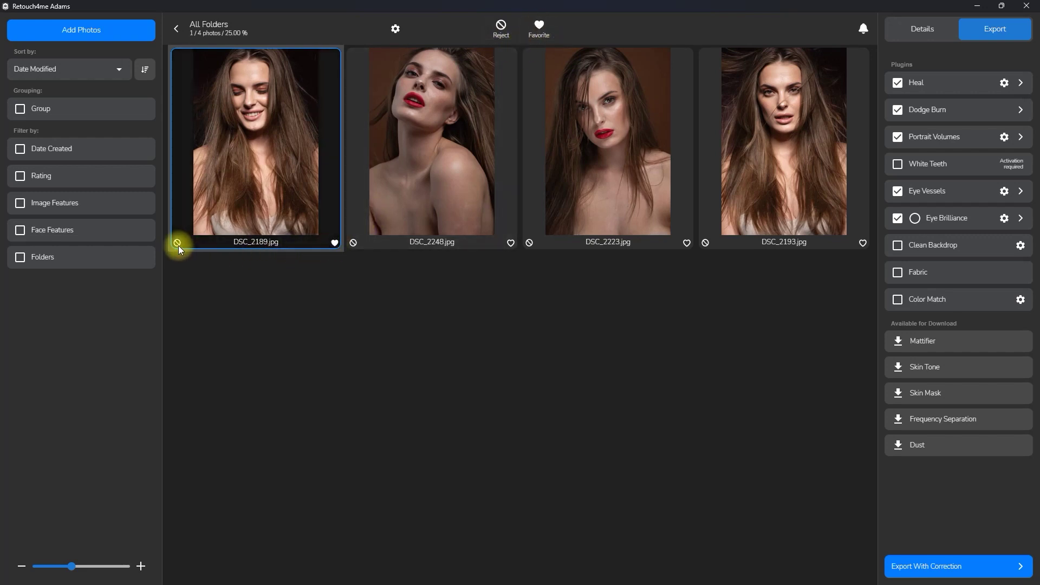
click(177, 242)
click(335, 243)
key(End)
click(865, 31)
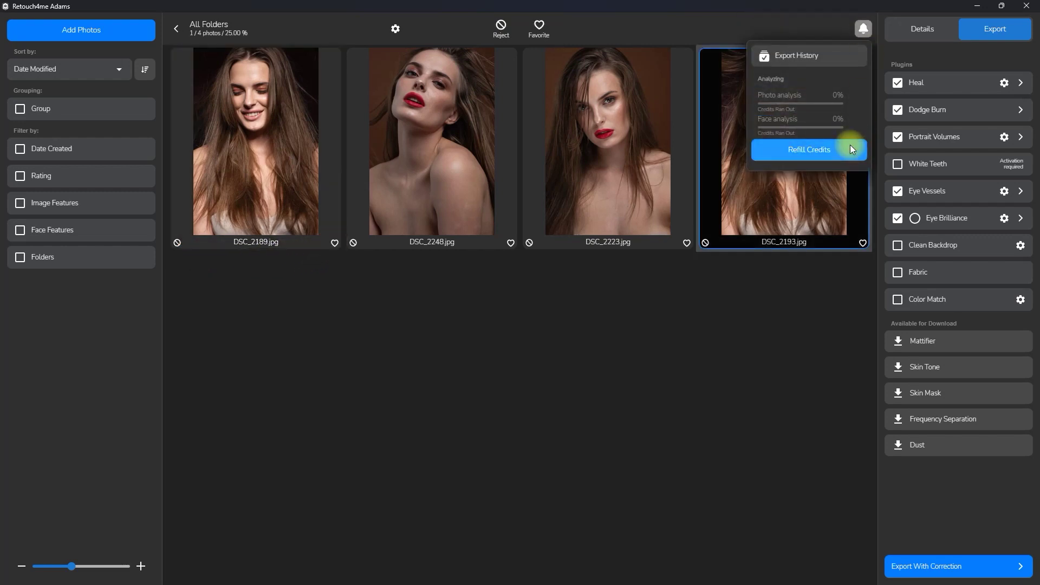
View DSC_2189, DSC_2248, DSC_2223 and DSC_2193 in single-image view.
double_click(265, 171)
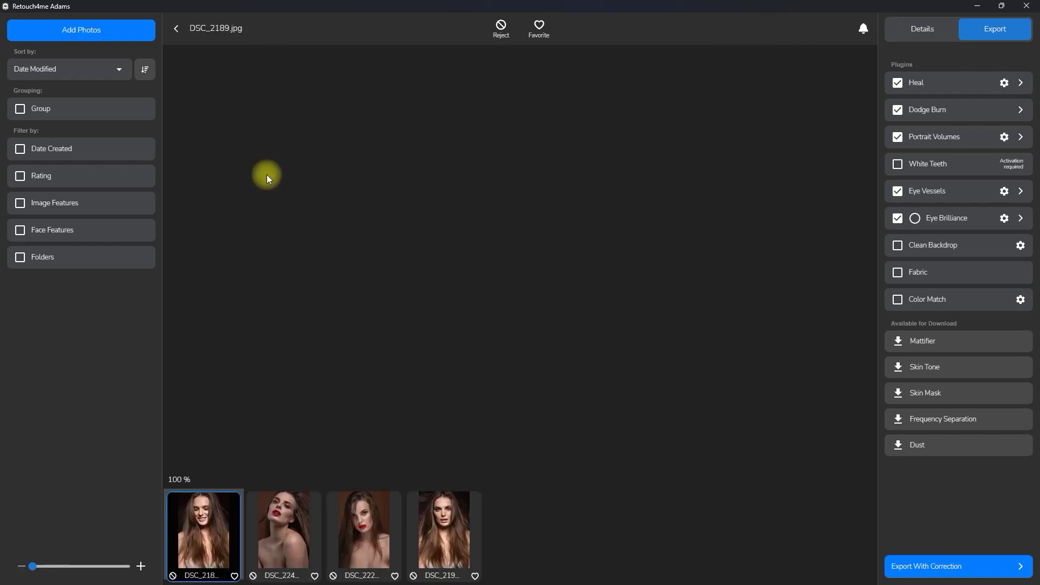
click(260, 533)
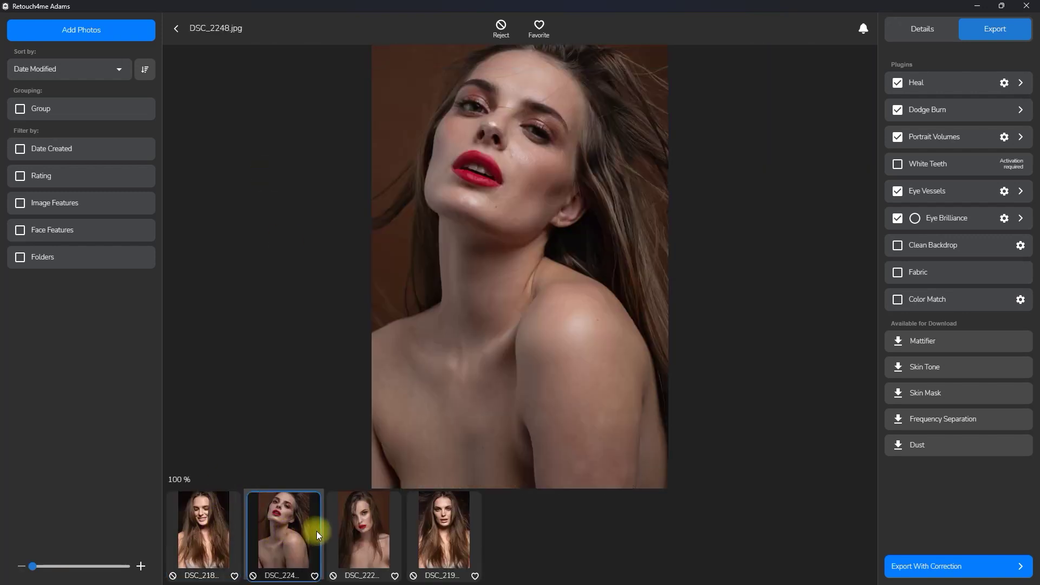
click(362, 535)
click(448, 538)
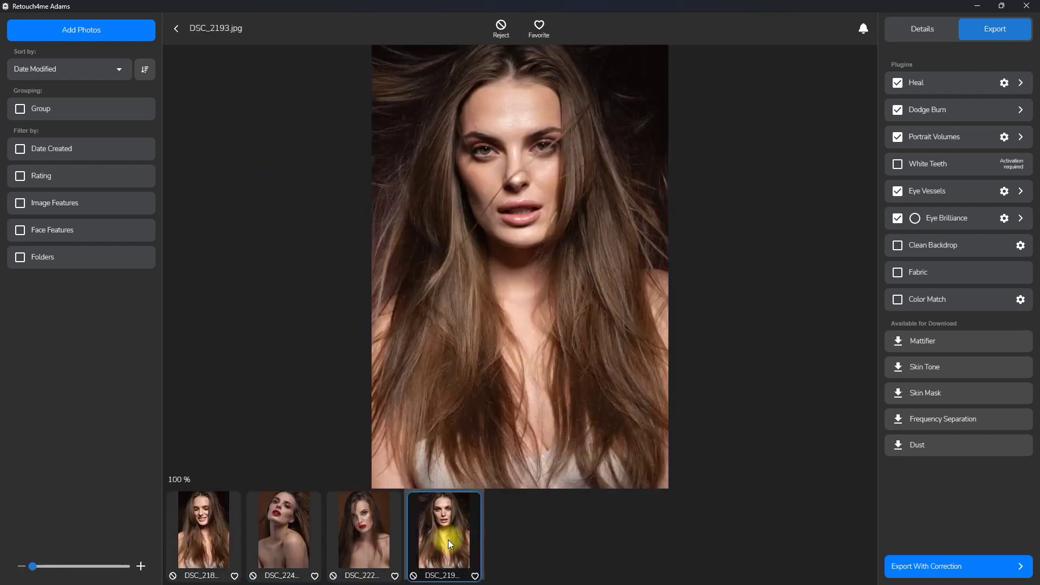
click(177, 31)
Check the file details and EXIF of each portrait, ending on DSC_2189.jpg.
click(341, 244)
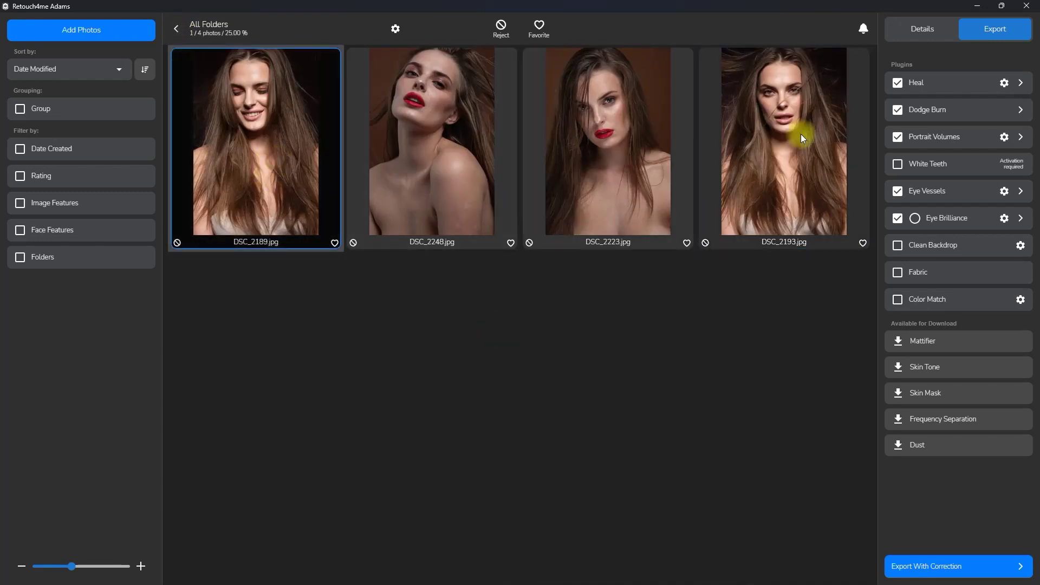
click(933, 31)
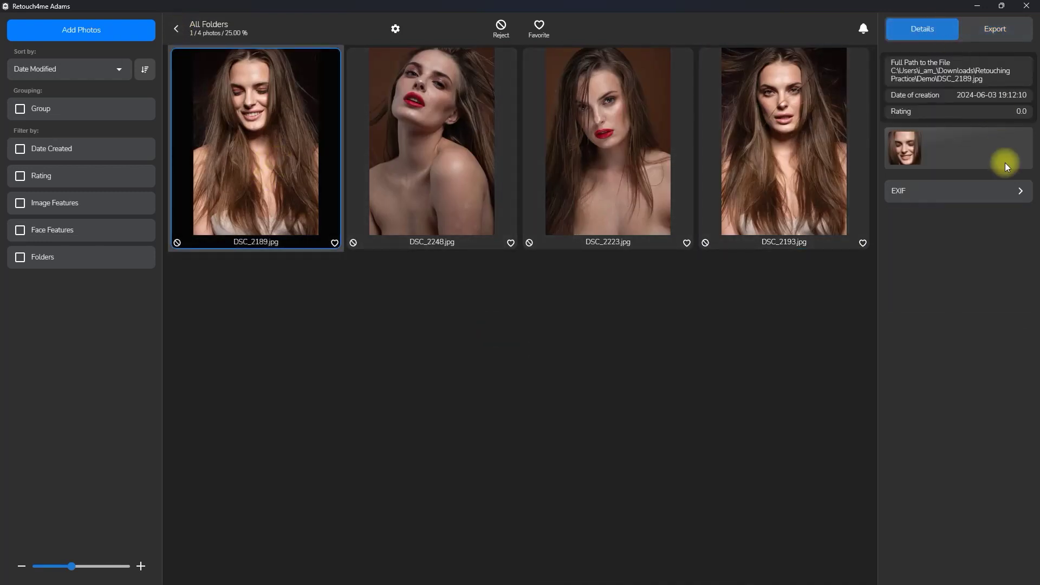
click(1007, 190)
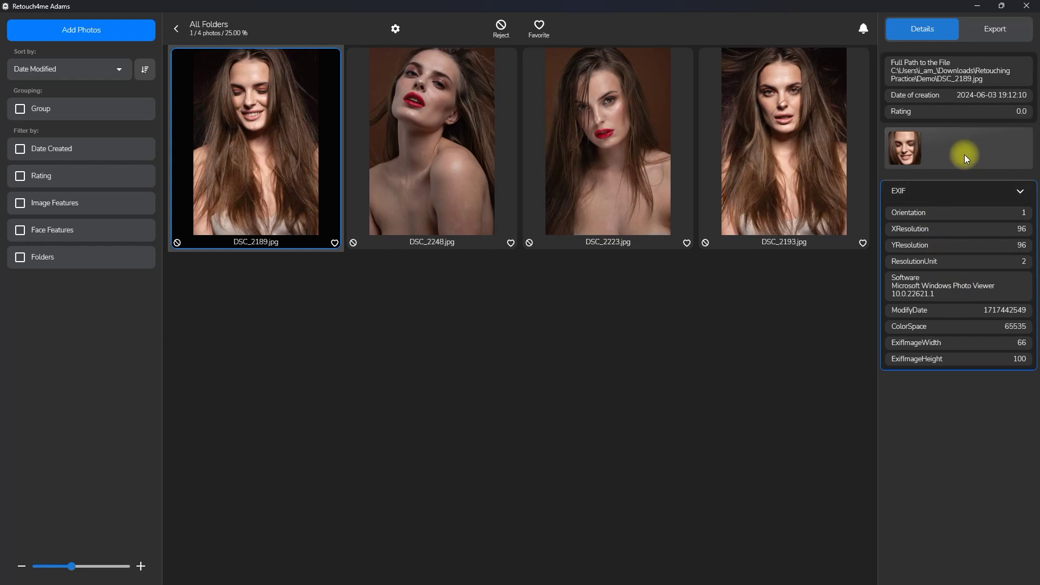
click(440, 187)
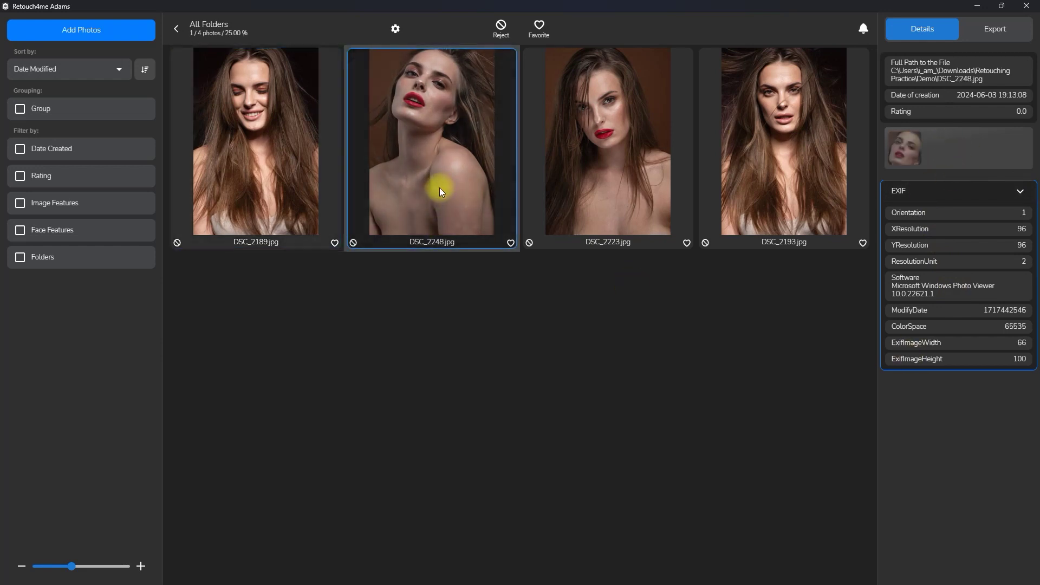
click(608, 206)
click(777, 201)
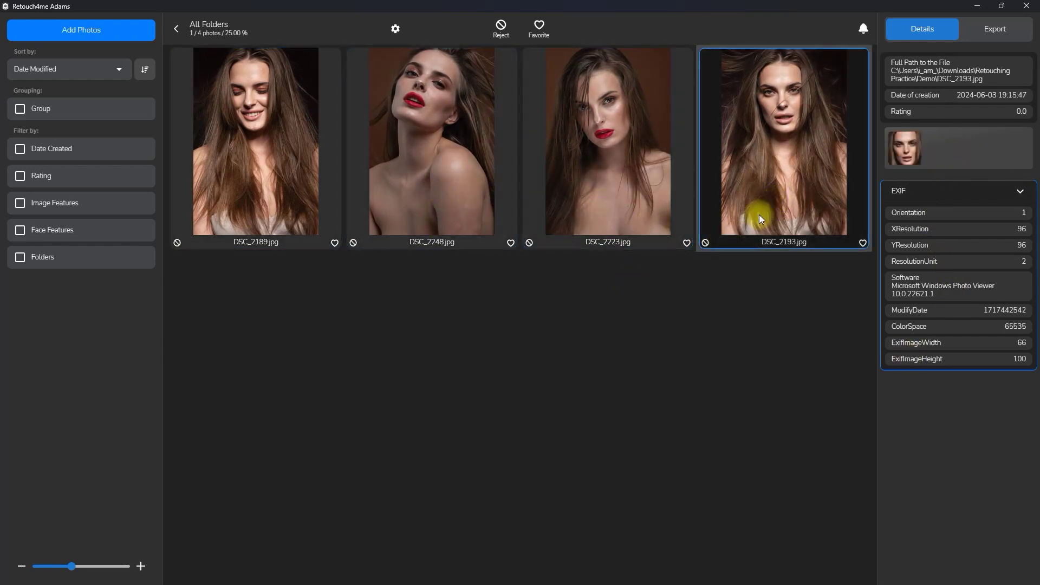
click(287, 188)
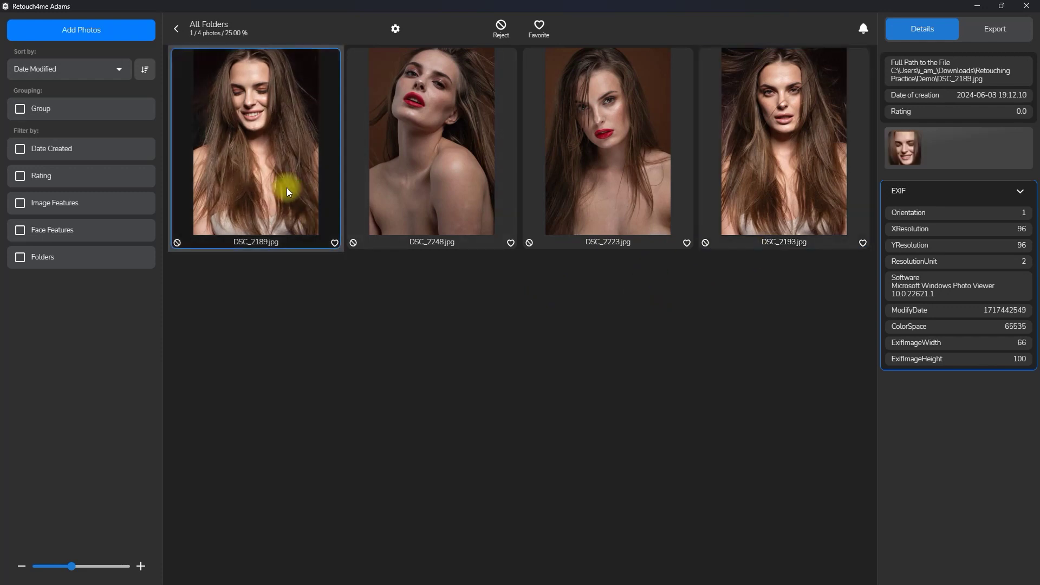
Turn off Dodge Burn, Portrait Volumes, Eye Vessels, Eye Brilliance and Fabric, keeping Color Match off.
click(1005, 30)
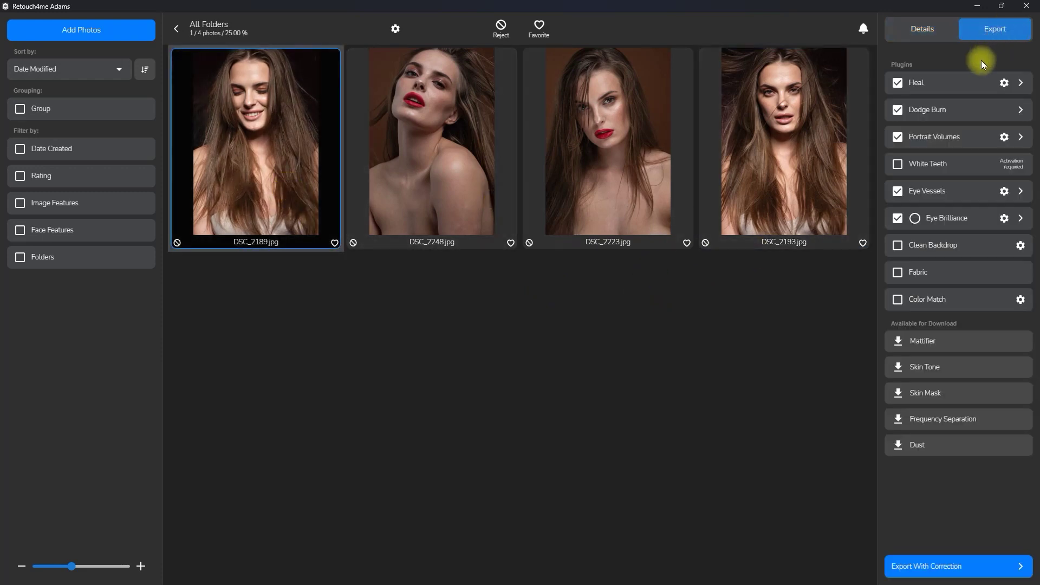
click(898, 110)
click(898, 137)
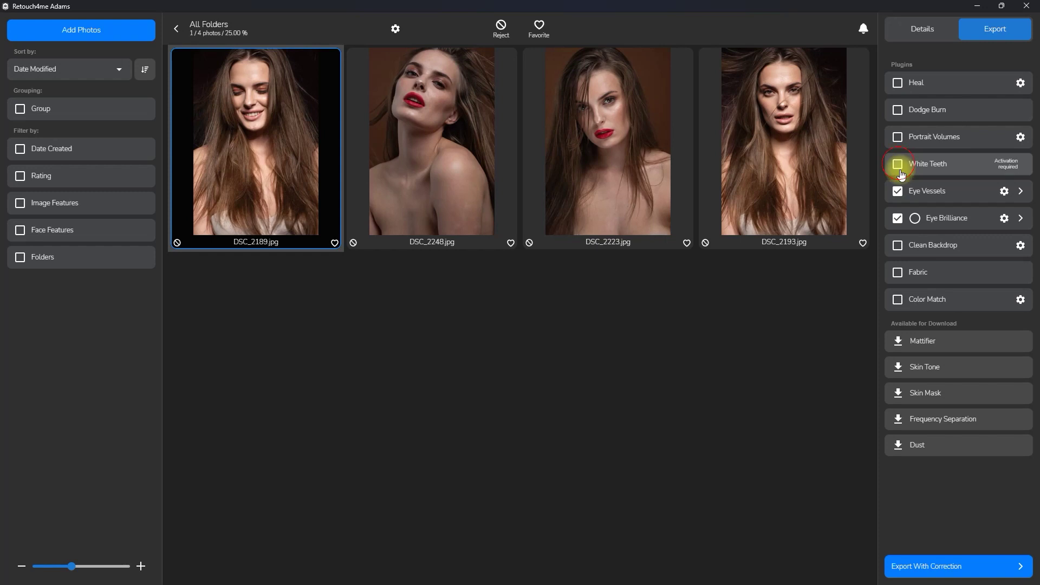
click(898, 191)
click(897, 218)
click(897, 272)
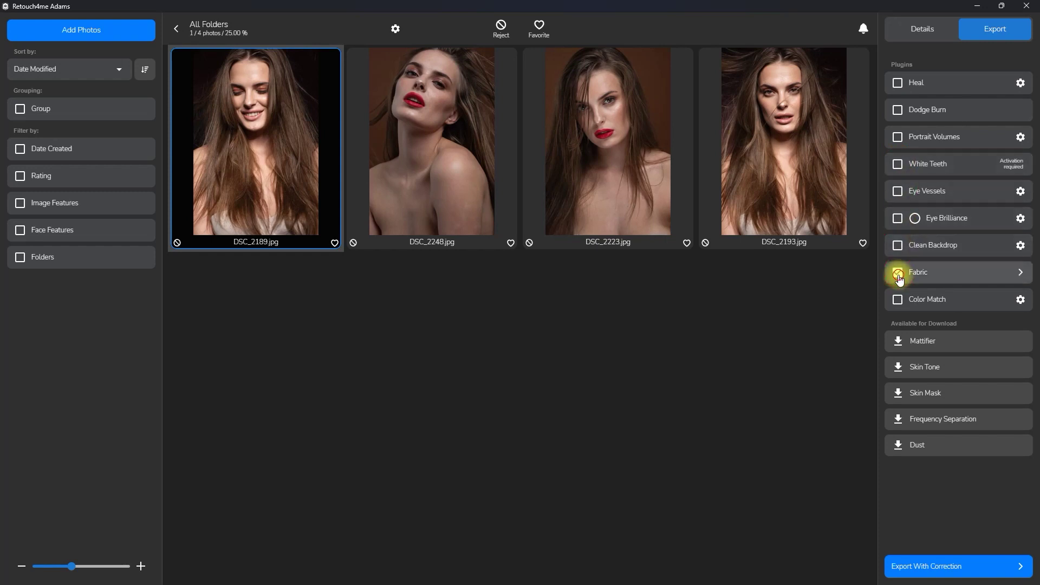
click(897, 298)
click(916, 80)
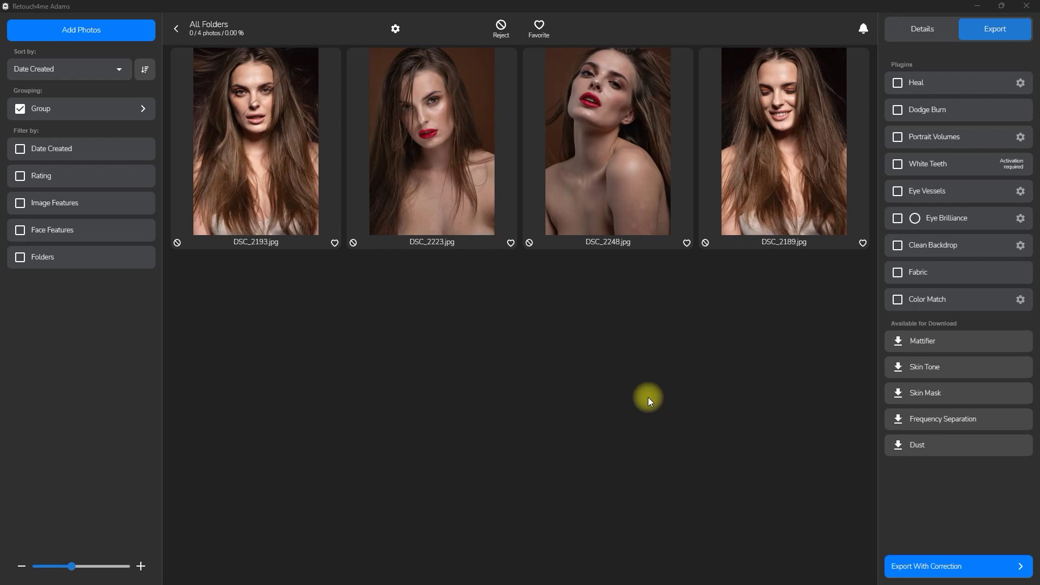
Select DSC_2189.jpg and enable Heal, Dodge Burn and Portrait Volumes.
click(776, 164)
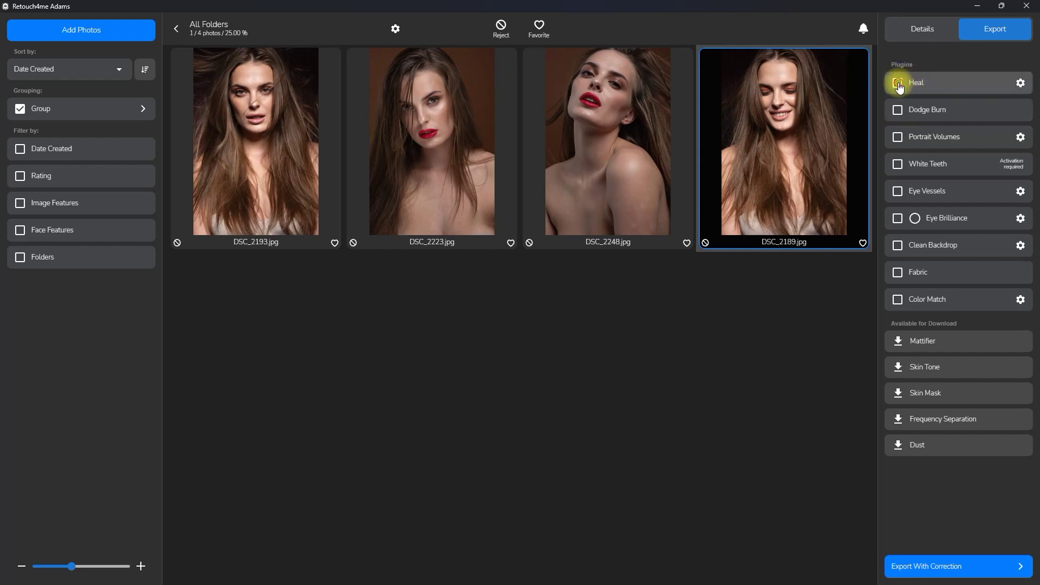
click(898, 85)
click(898, 110)
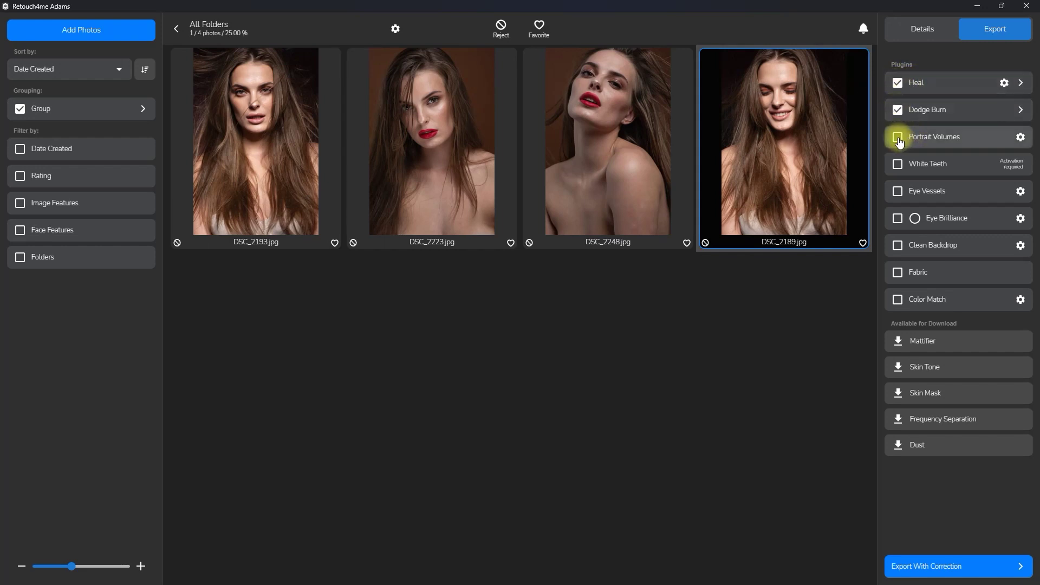
click(898, 138)
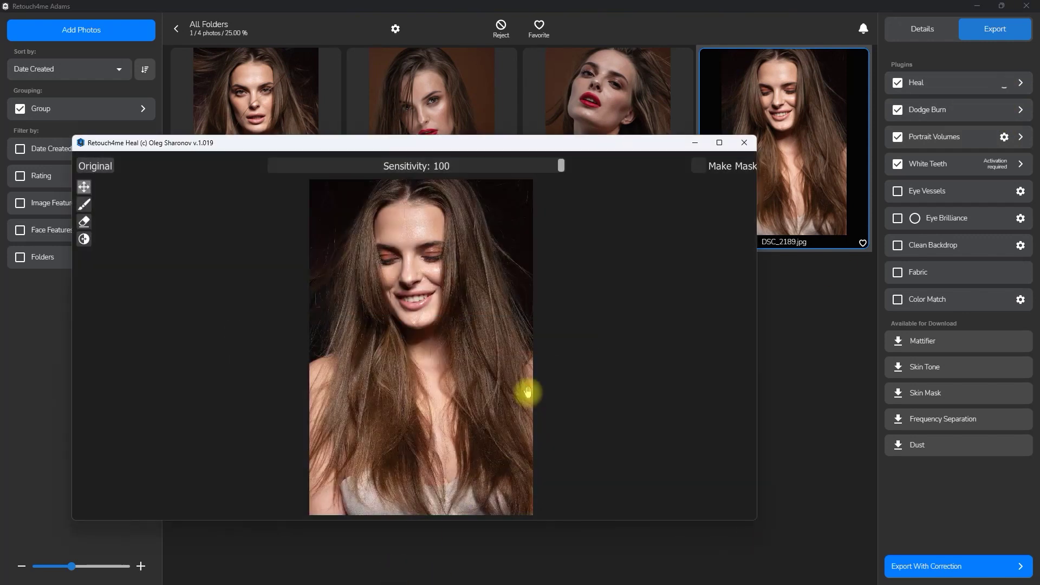
click(450, 166)
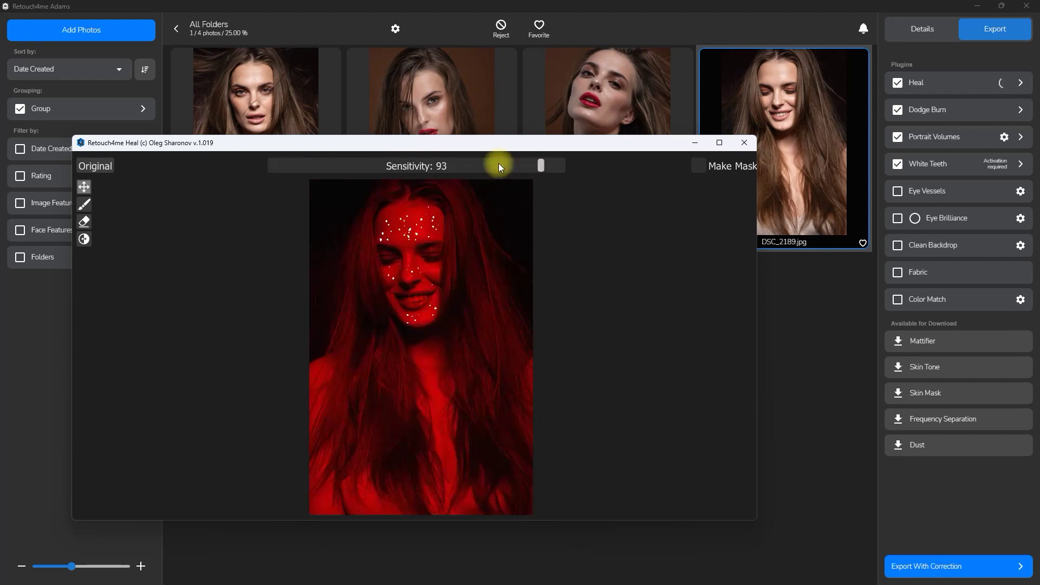
drag(459, 169, 585, 172)
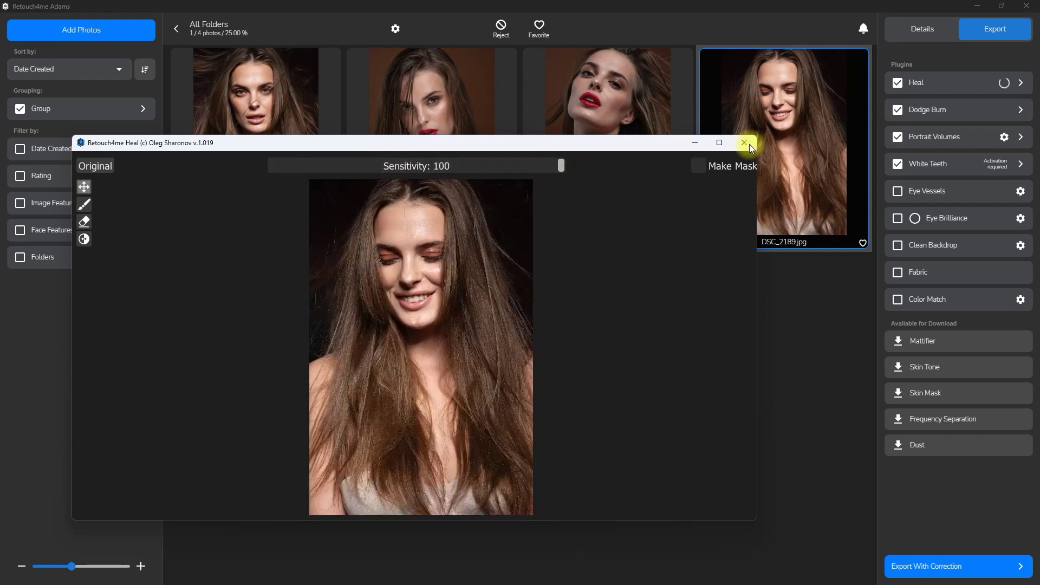
click(744, 142)
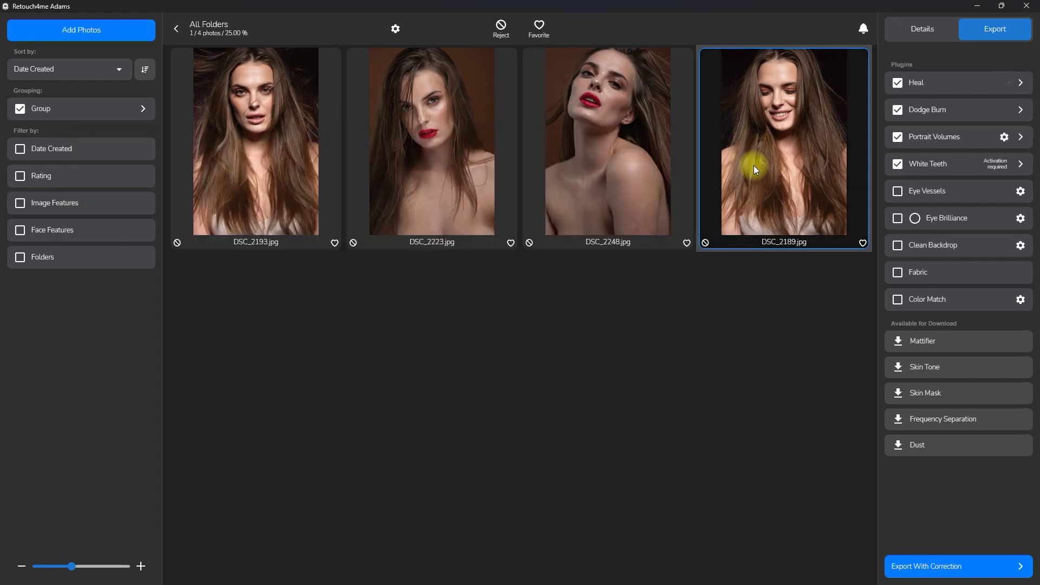
click(1020, 83)
mouse_move(1023, 151)
mouse_down()
mouse_move(951, 153)
mouse_move(1022, 153)
mouse_up()
click(1015, 124)
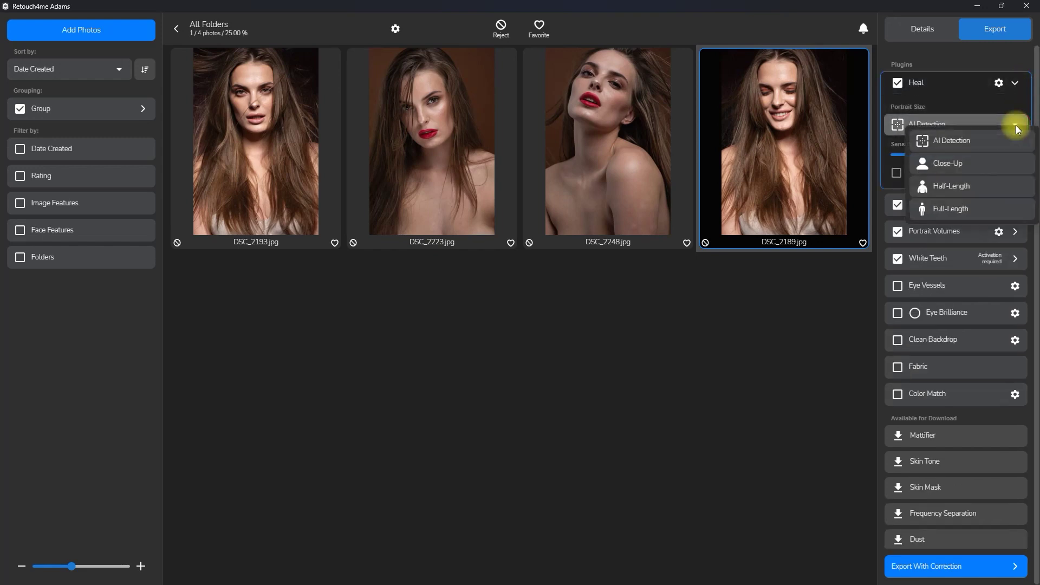
key(Down)
key(Down)
key(Down)
click(1006, 106)
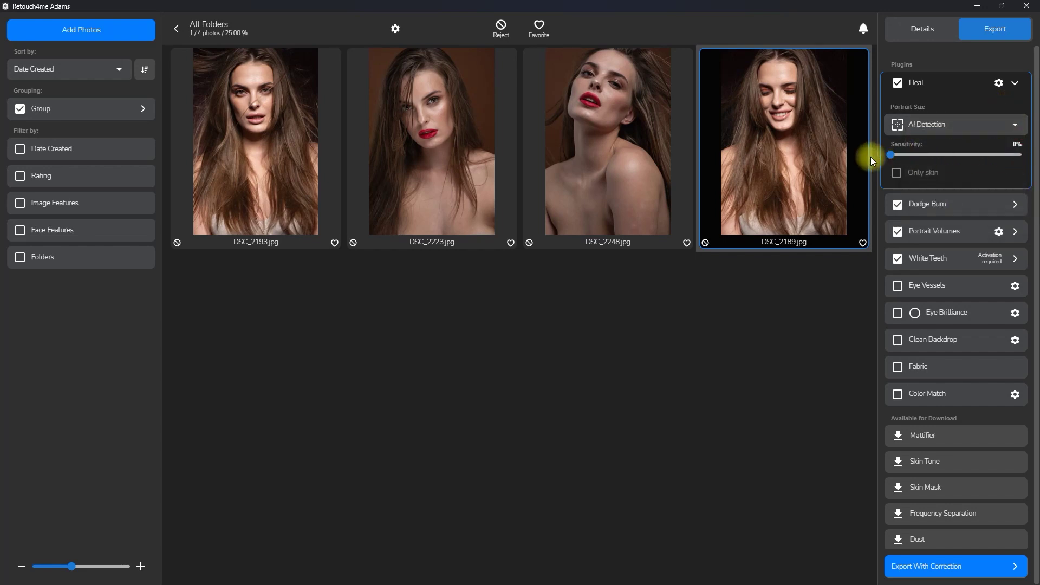
click(1014, 83)
click(1021, 112)
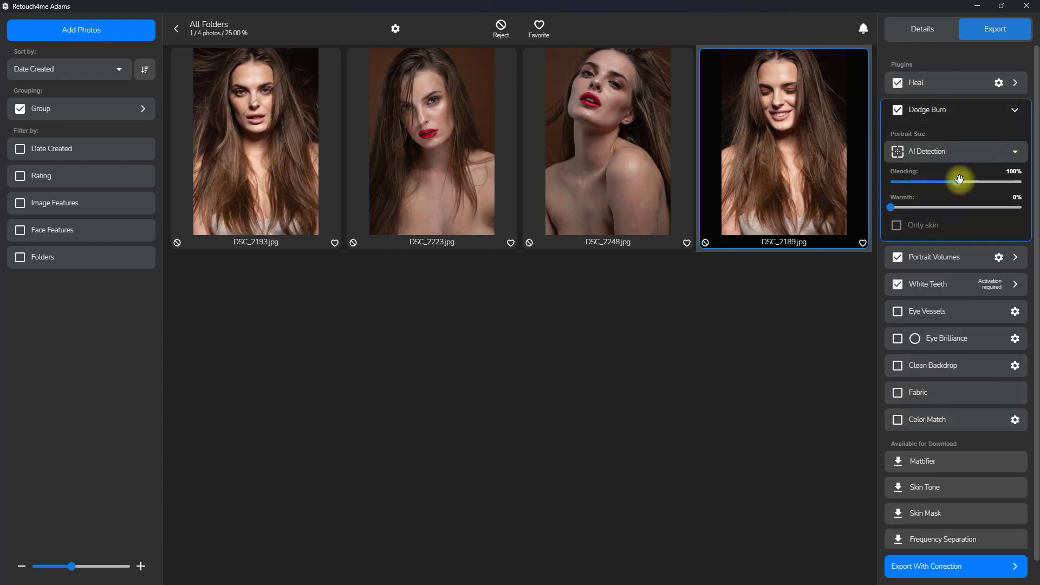
click(1015, 147)
click(1014, 110)
click(1014, 137)
click(1015, 178)
click(976, 201)
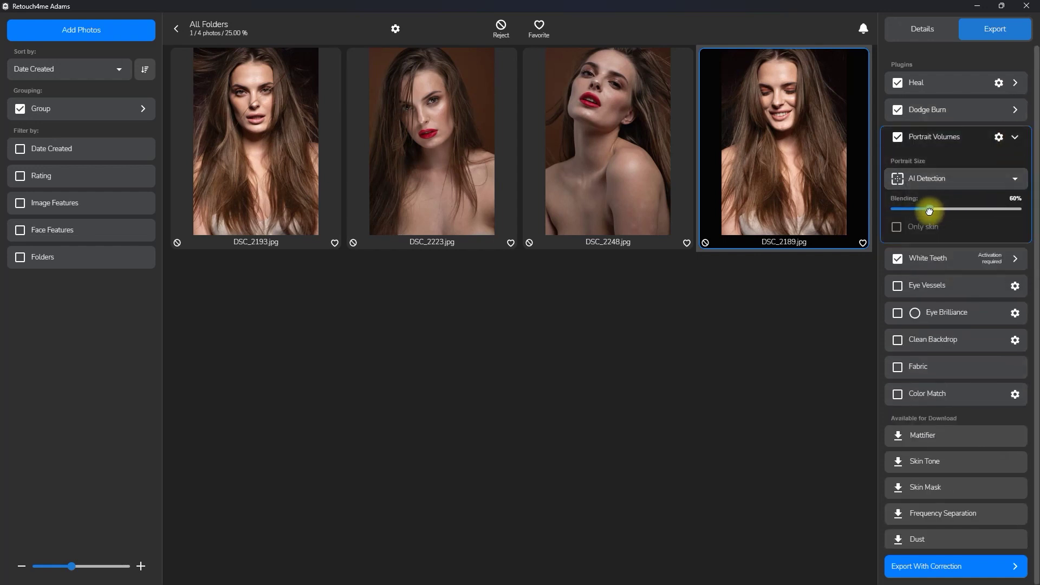
click(1014, 137)
click(1017, 165)
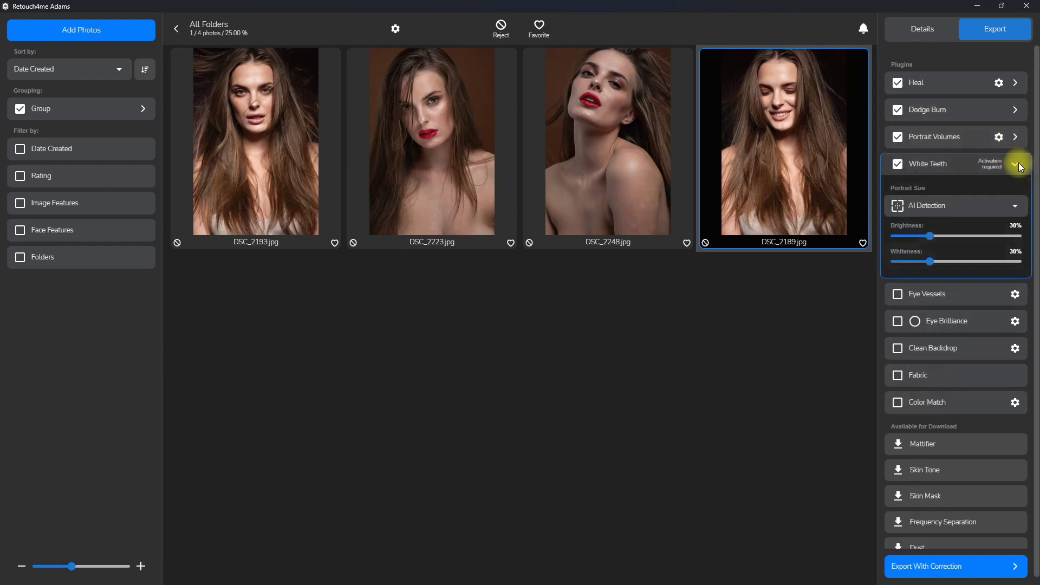
click(1015, 208)
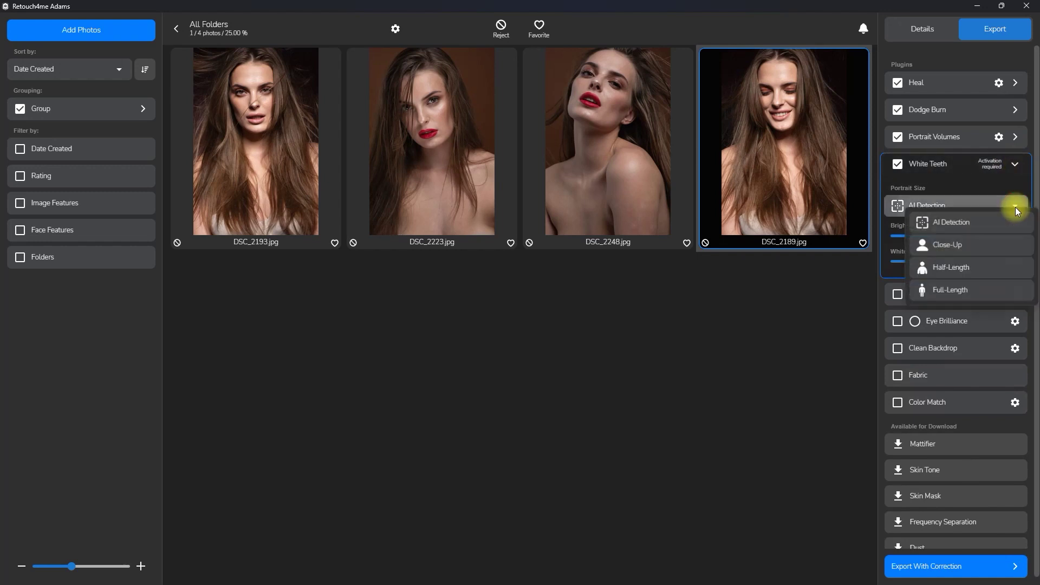
click(1017, 165)
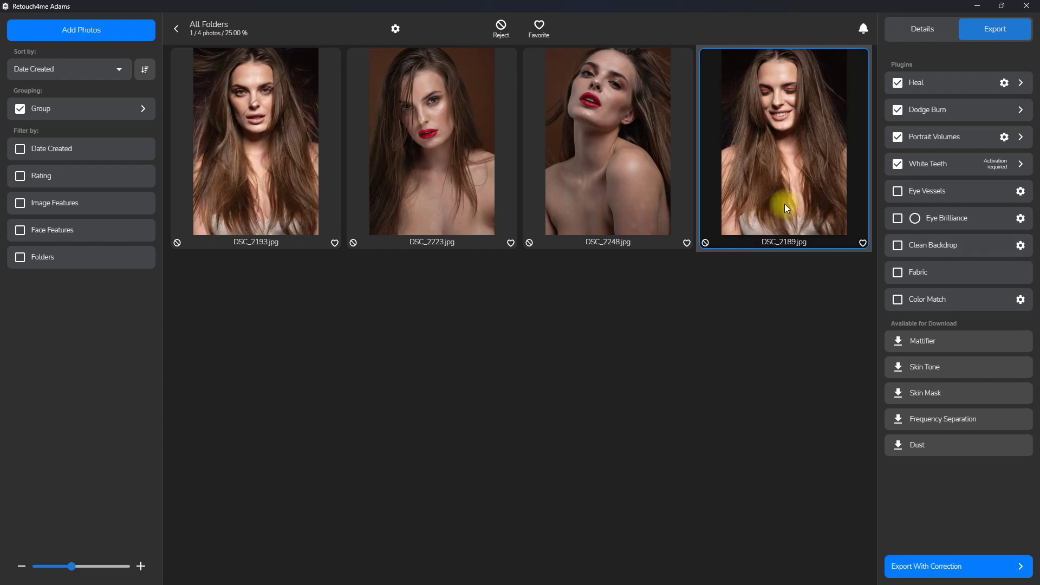
Export DSC_2189.jpg with its four plugins into the Original Files Folder.
click(976, 569)
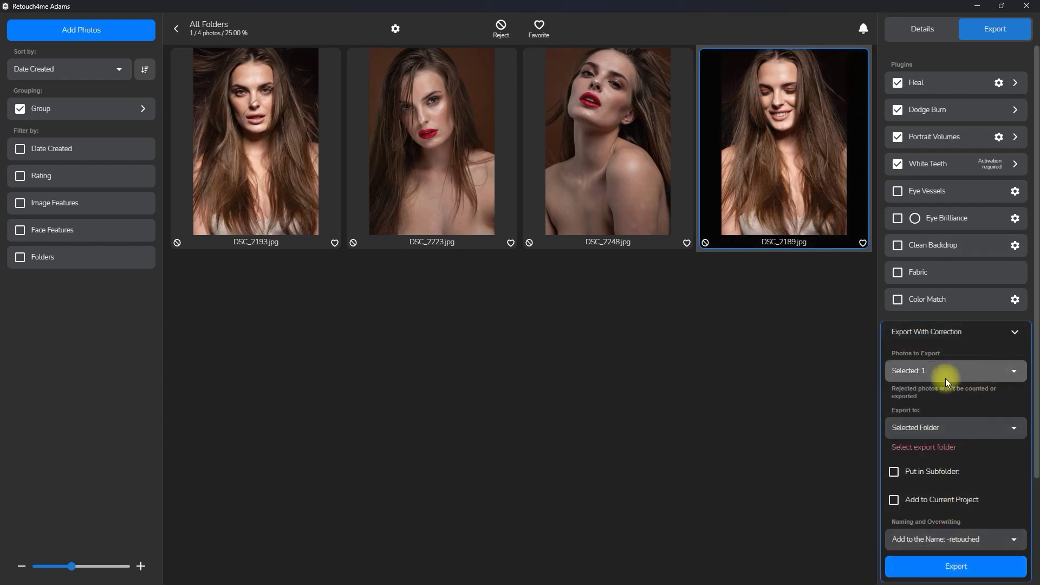
click(977, 428)
click(975, 464)
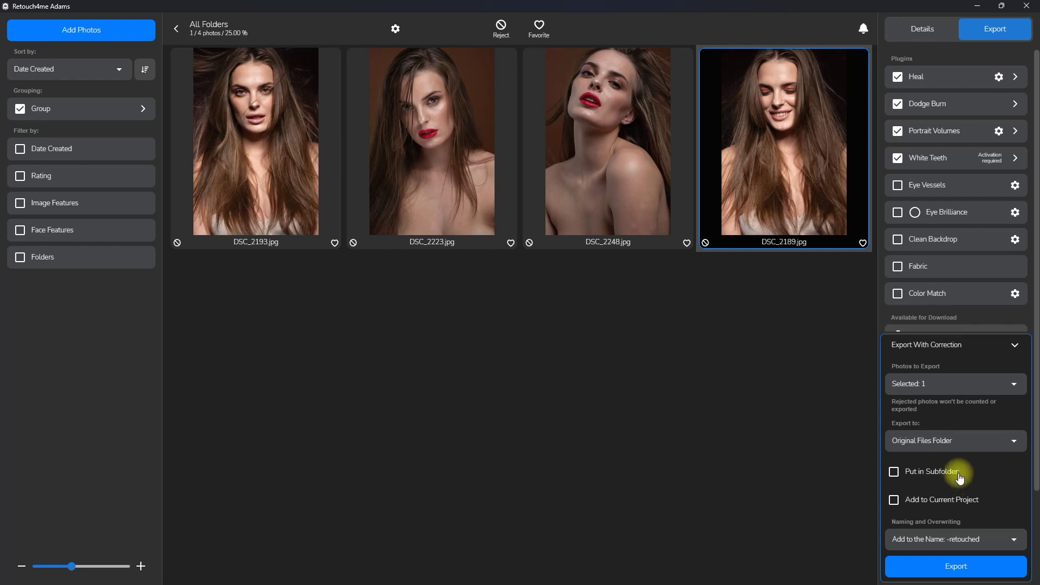
scroll(950, 486, down, 1)
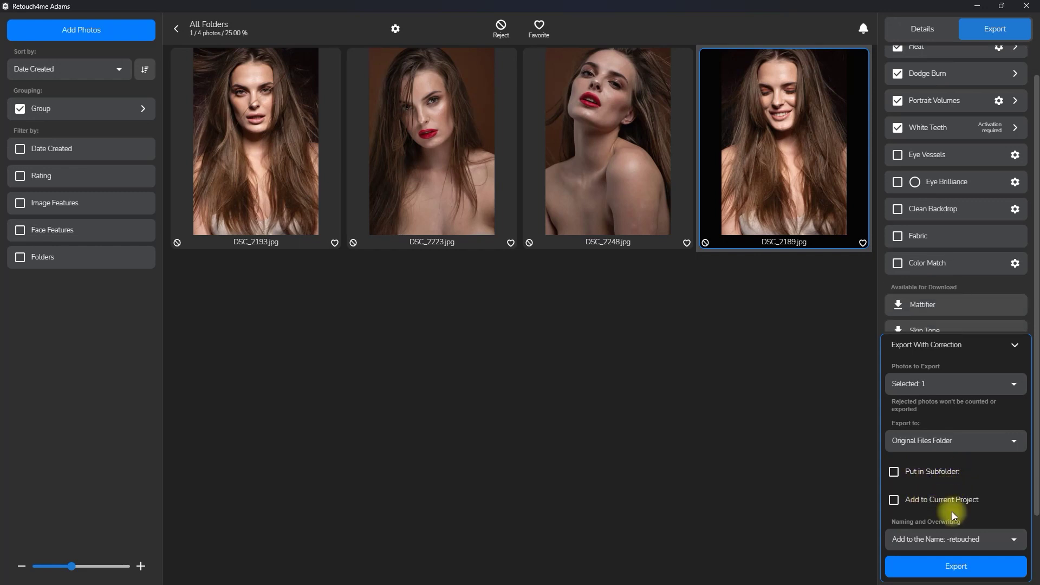
click(971, 563)
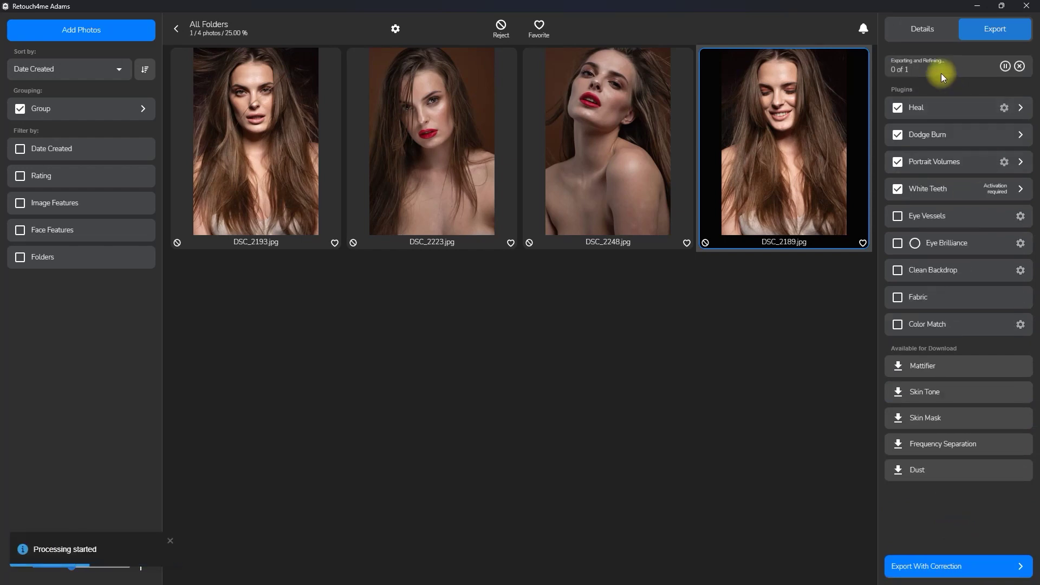
Check the first export task's photo and plugin list in Export History.
click(961, 68)
click(676, 145)
click(678, 126)
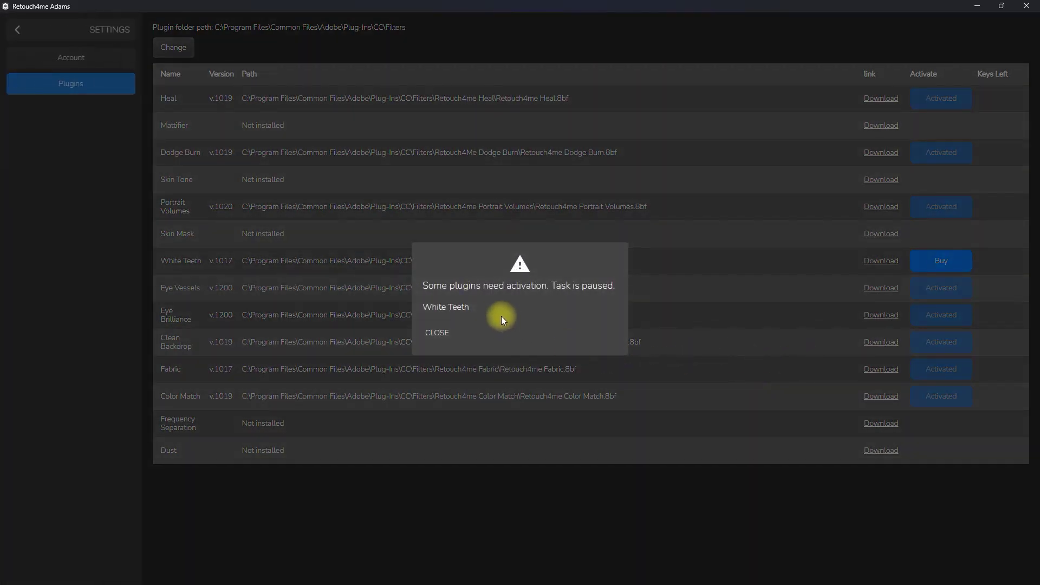
Turn off White Teeth and re-export DSC_2189 with Heal, Dodge Burn and Portrait Volumes.
click(438, 333)
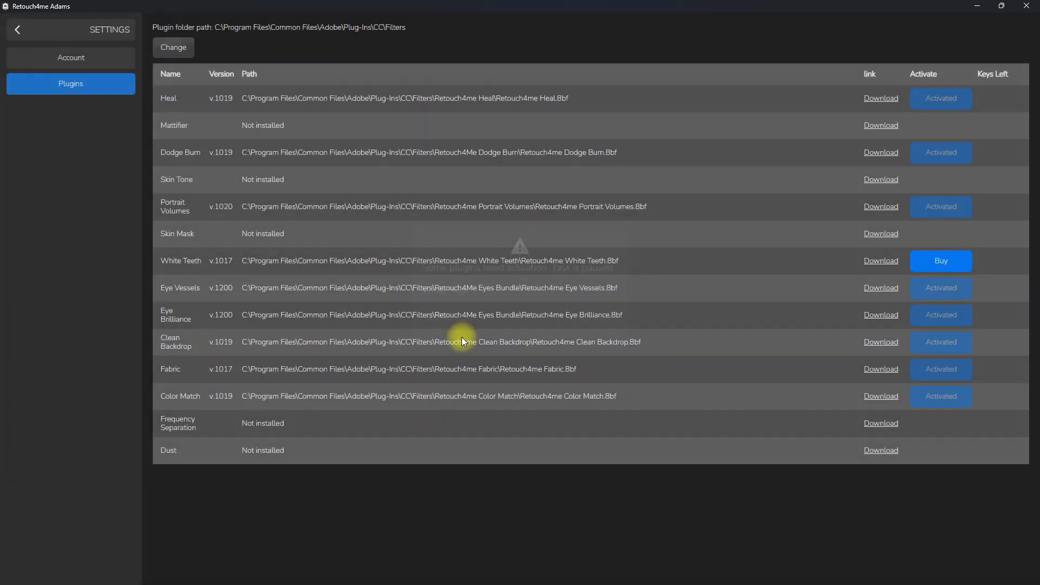
click(17, 30)
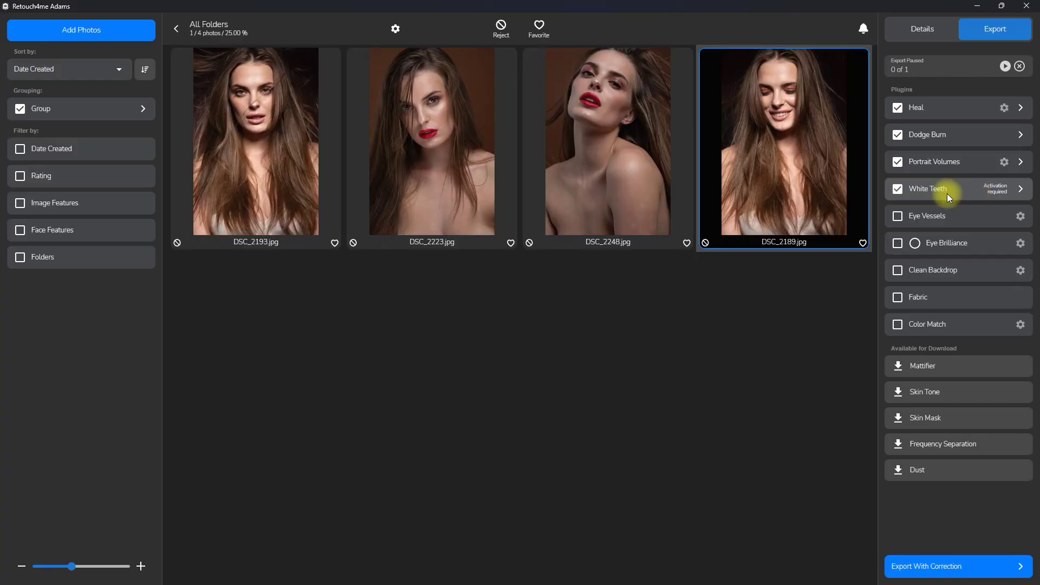
click(897, 189)
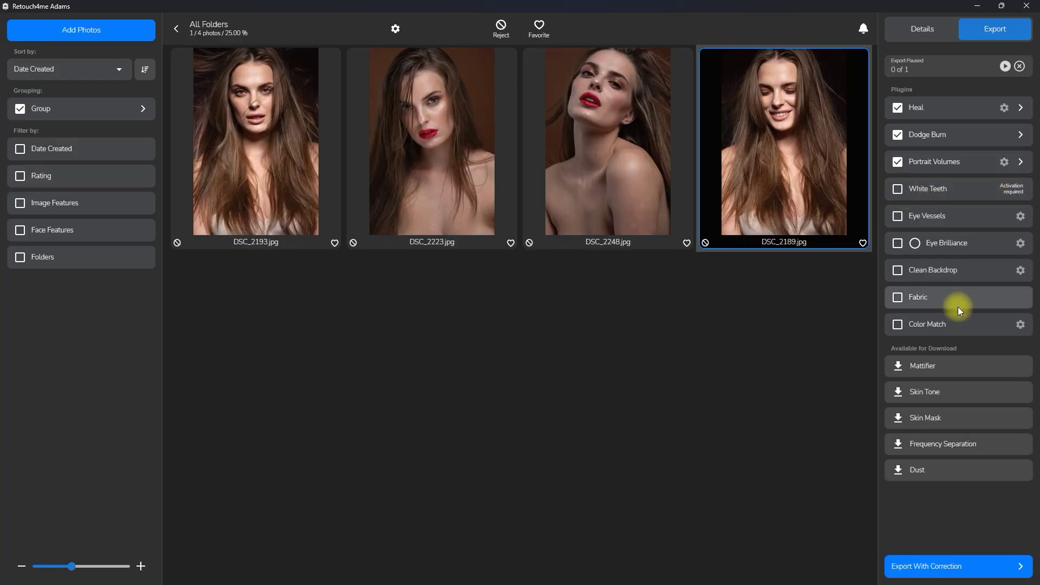
click(974, 567)
click(975, 567)
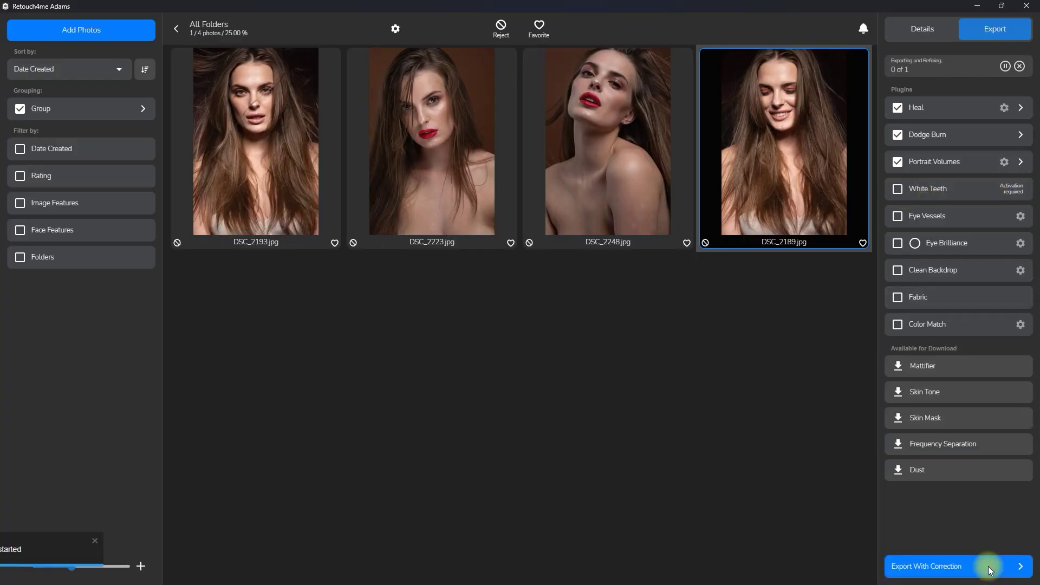
click(964, 67)
Review the second export task and delete paused task #000001.
click(677, 222)
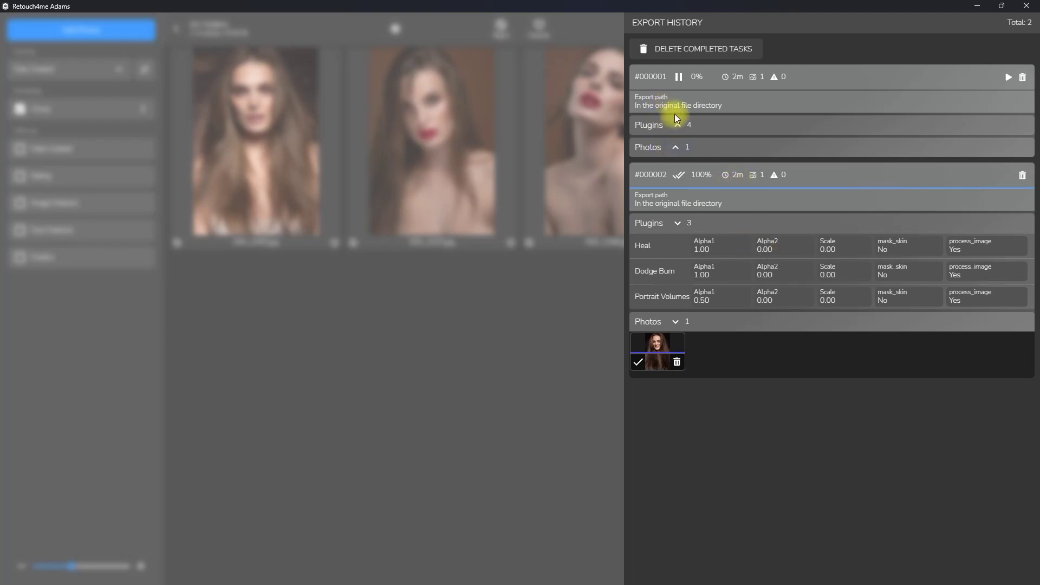
click(1022, 77)
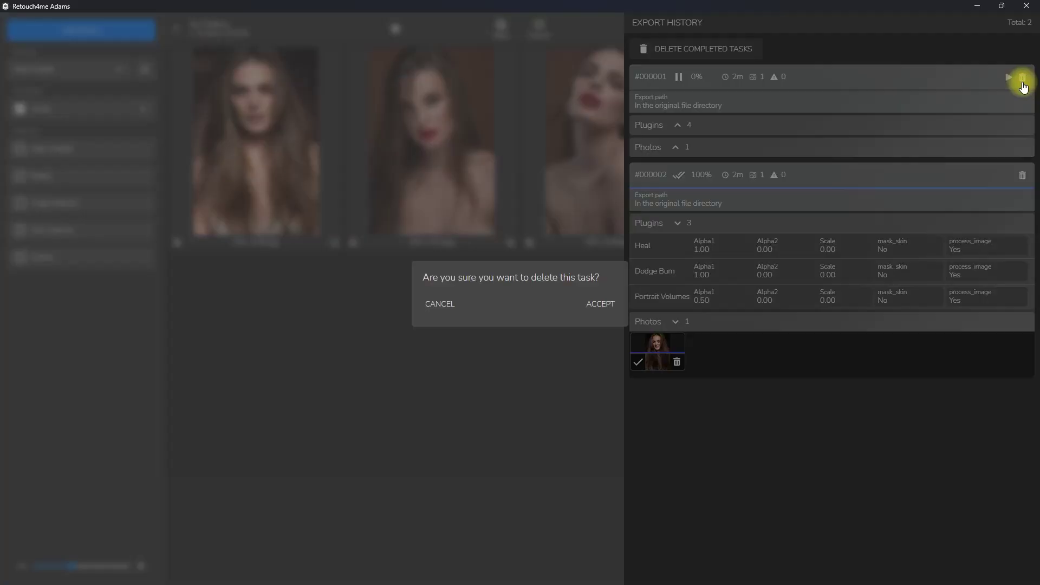
click(600, 309)
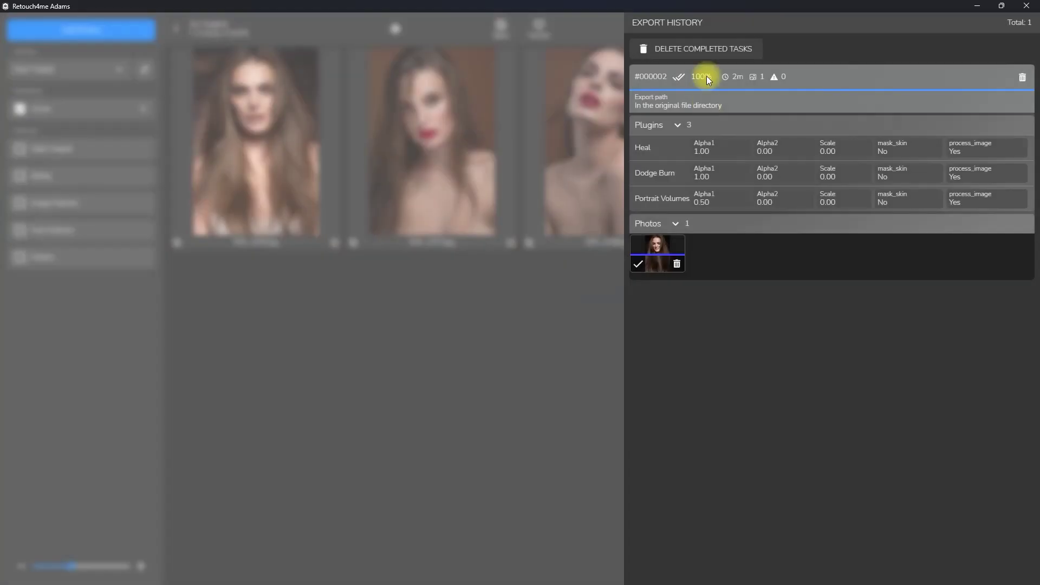
Clear completed export tasks, close the history, and bring up the Demo folder.
click(730, 51)
click(602, 314)
click(542, 359)
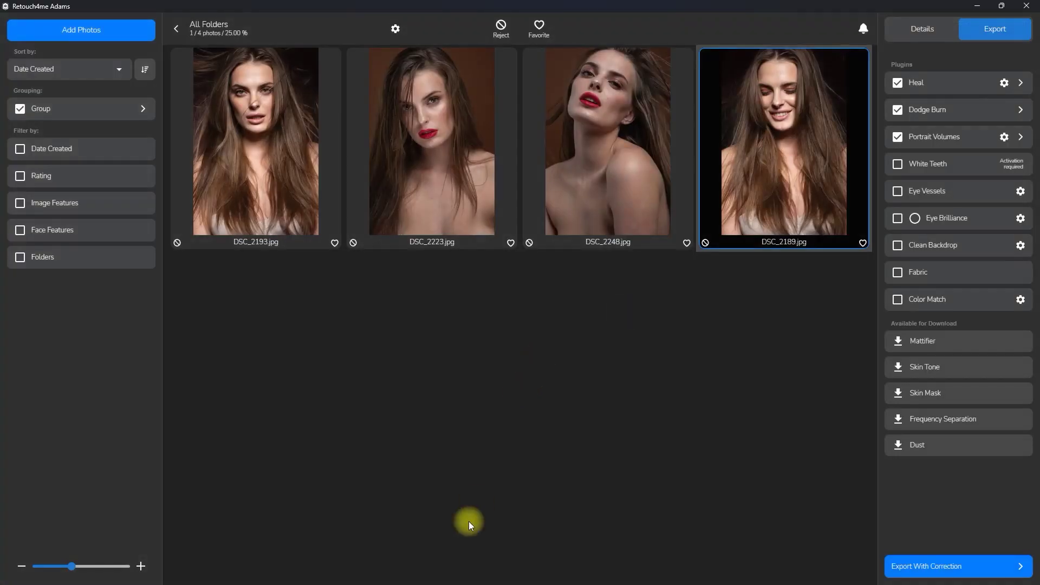
click(167, 576)
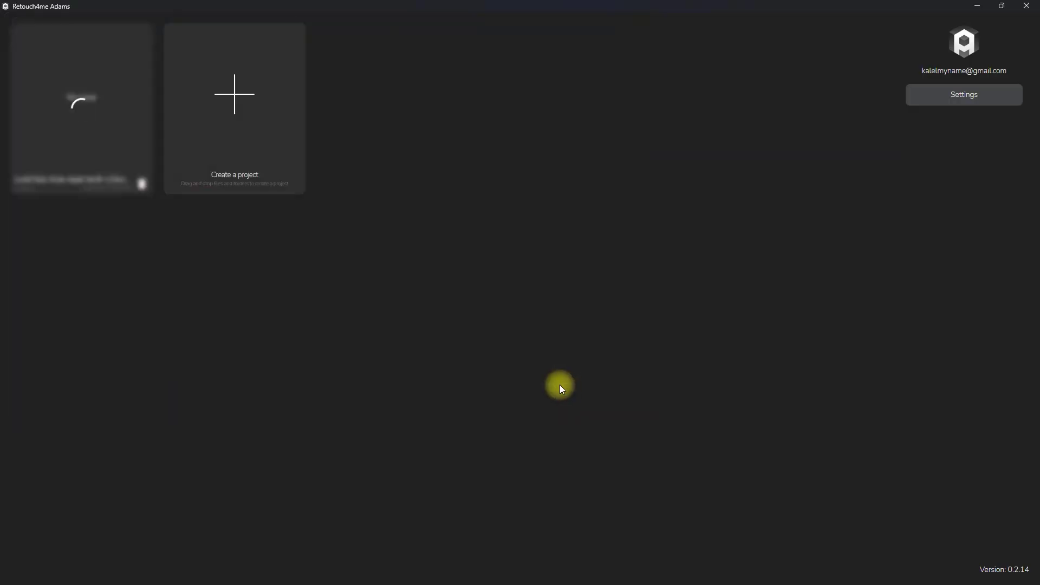
Open the 15-portrait batch project and select a photo other than 109A2348.cr3.
click(66, 137)
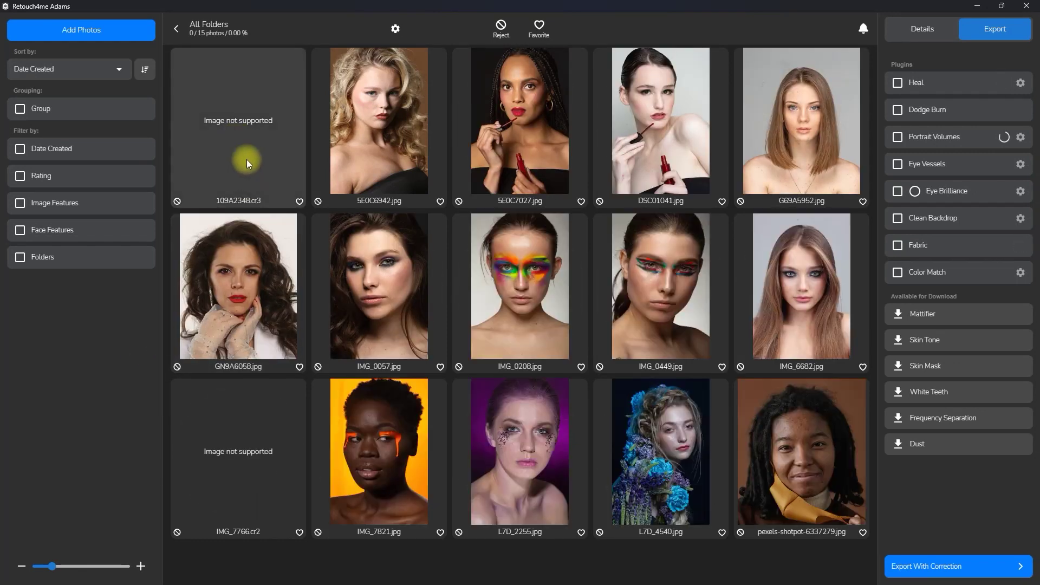
click(266, 205)
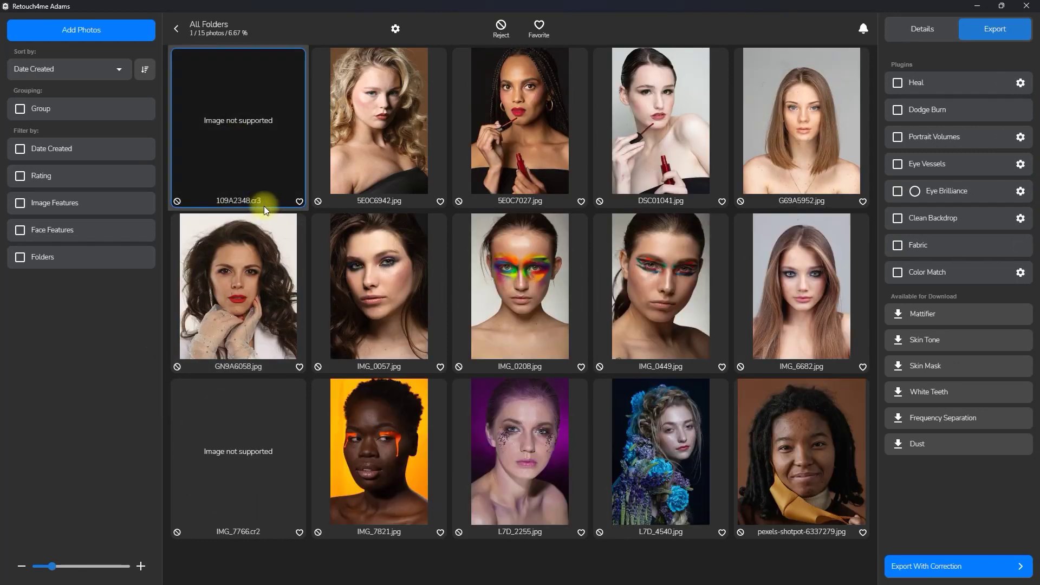
click(270, 531)
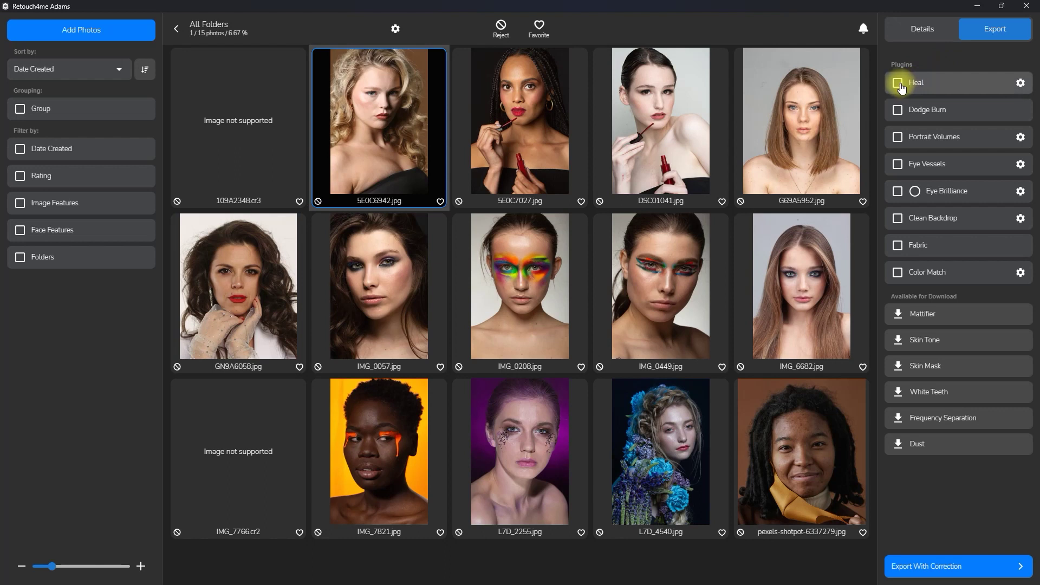
Enable the Dodge Burn, Portrait Volumes and Eye Vessels plugins.
click(898, 112)
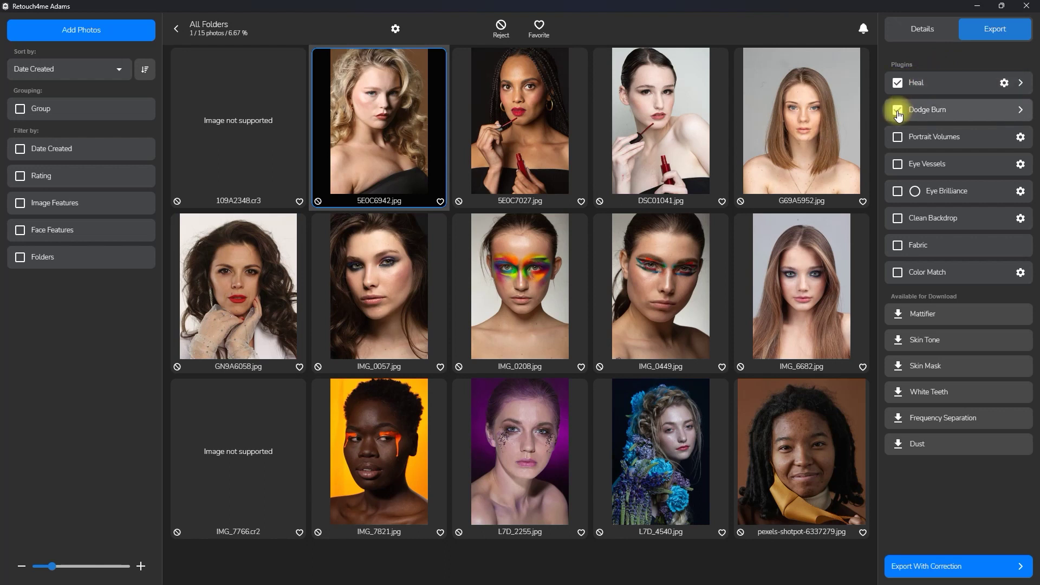
click(898, 138)
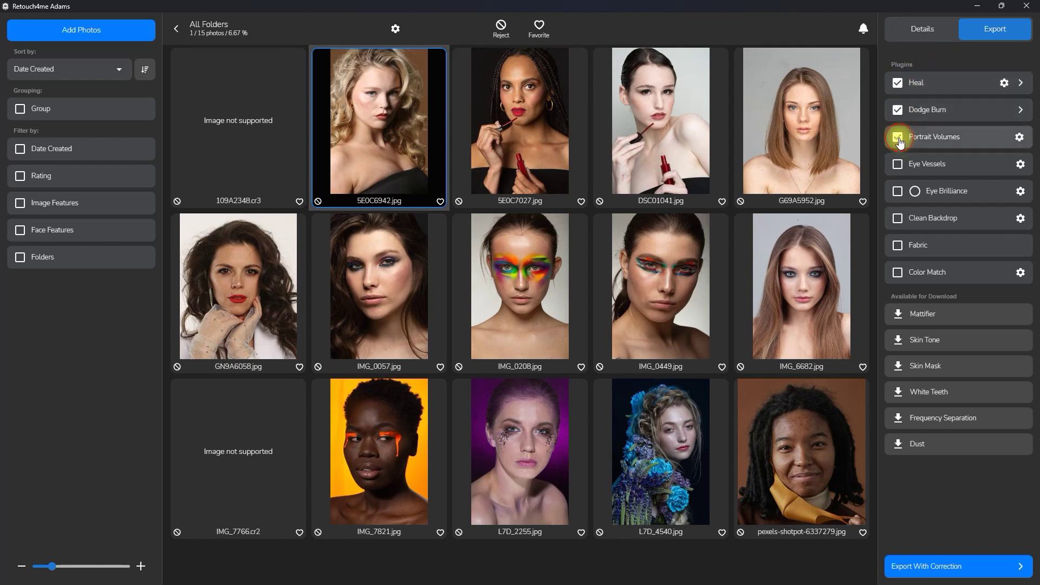
click(898, 163)
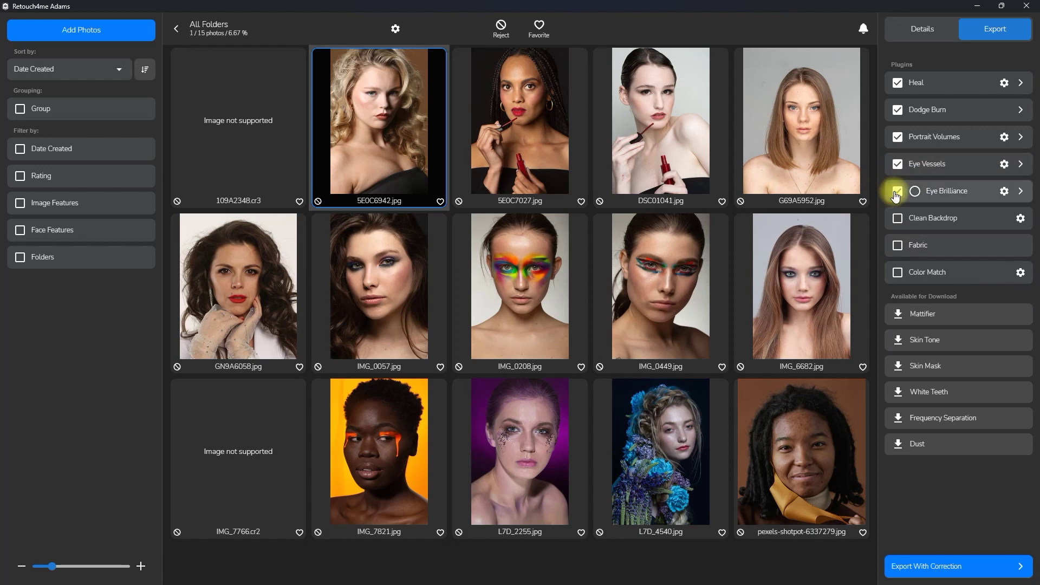
Select 13 portraits, including 5E0C7027, DSC01041, L7D_2255, L7D_4540 and pexels-shotpot-6337279.
ctrl+click(577, 162)
ctrl+click(667, 125)
ctrl+click(792, 129)
ctrl+click(284, 258)
ctrl+click(379, 284)
ctrl+click(520, 290)
ctrl+click(599, 294)
ctrl+click(752, 302)
ctrl+click(379, 449)
ctrl+click(531, 445)
ctrl+click(660, 438)
ctrl+click(796, 417)
Export the 13 selected photos to a Retouched subfolder of the original files folder.
click(1014, 362)
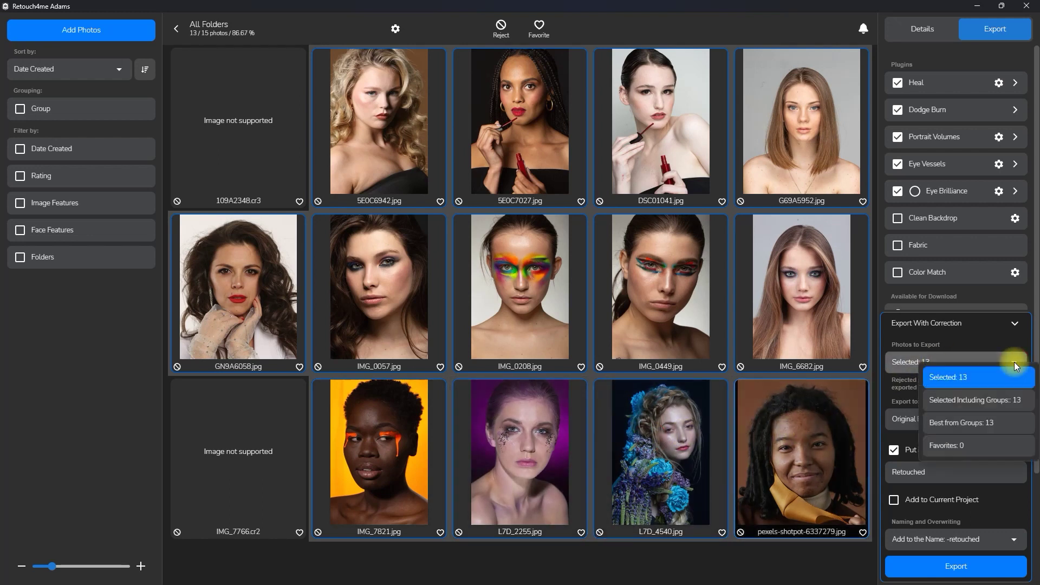
click(1014, 362)
click(984, 420)
click(928, 449)
click(940, 472)
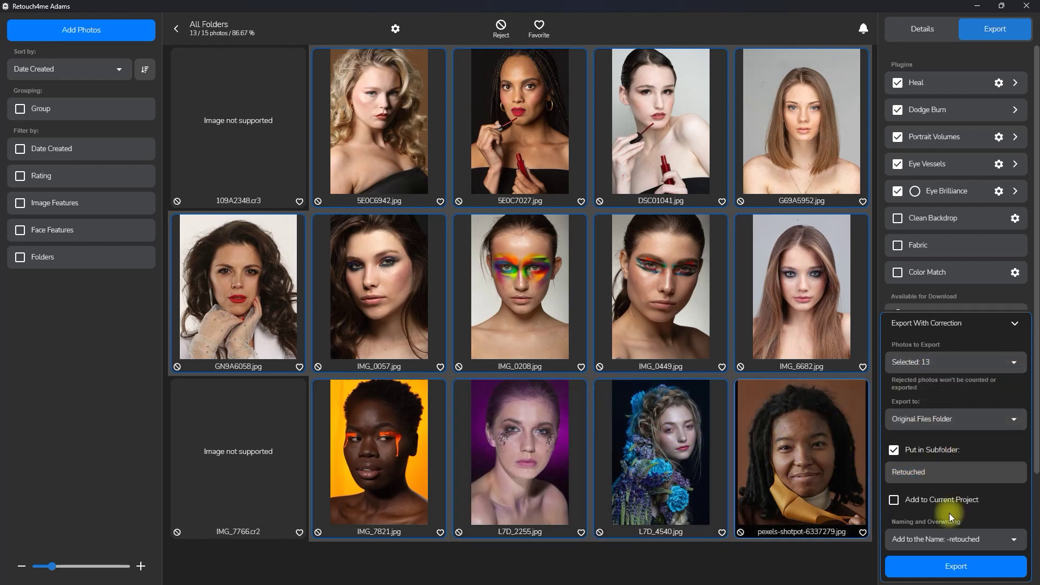
click(959, 566)
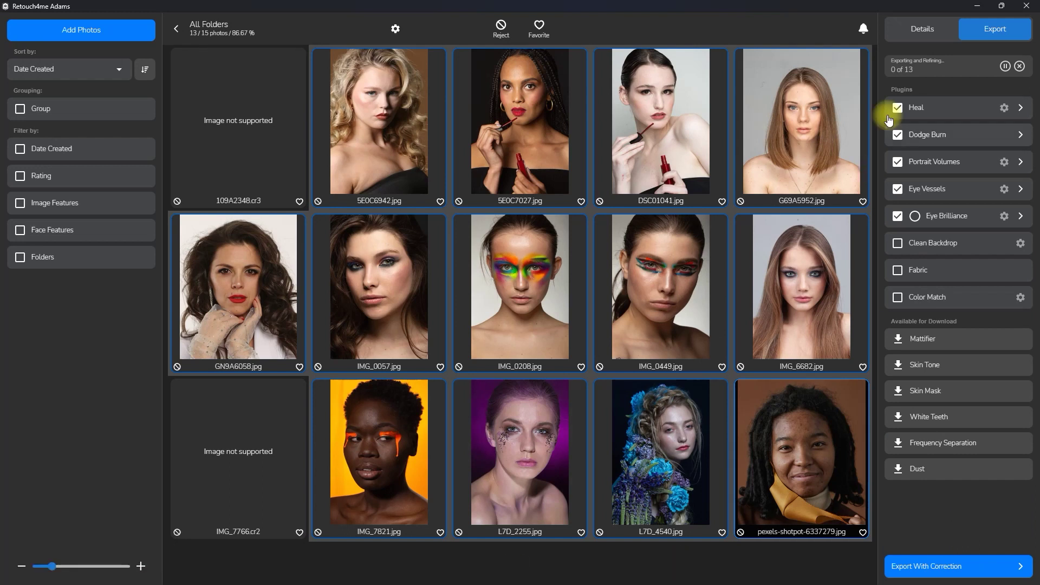
Review the plugins and photos of the 13-photo export in Export History.
click(934, 70)
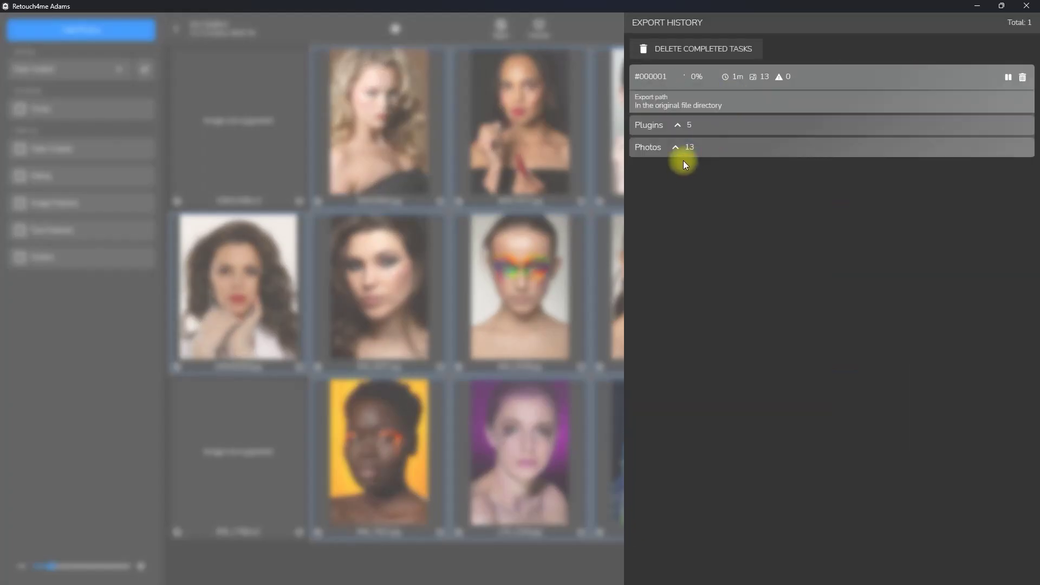
click(677, 124)
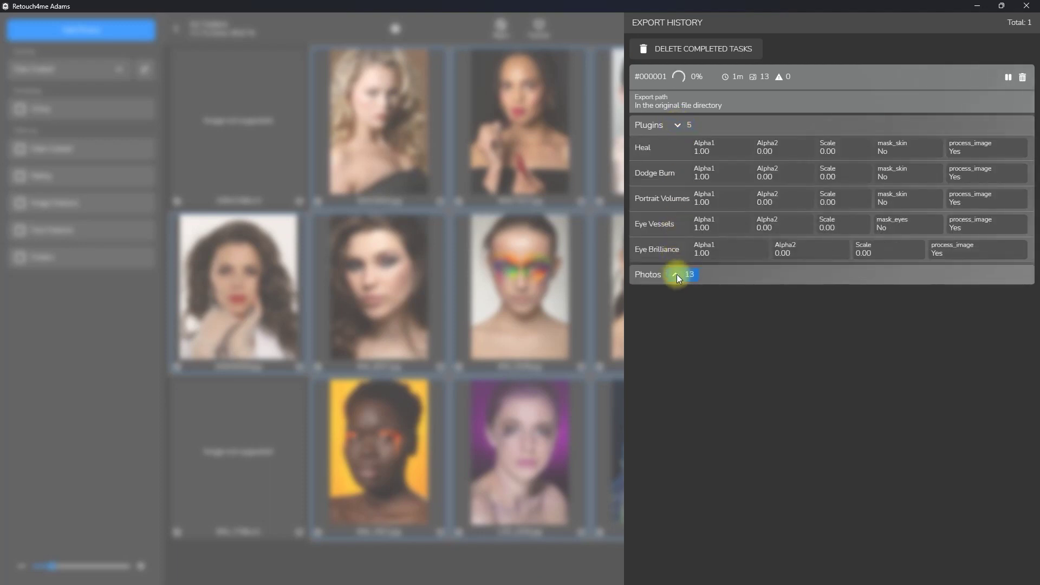
click(677, 274)
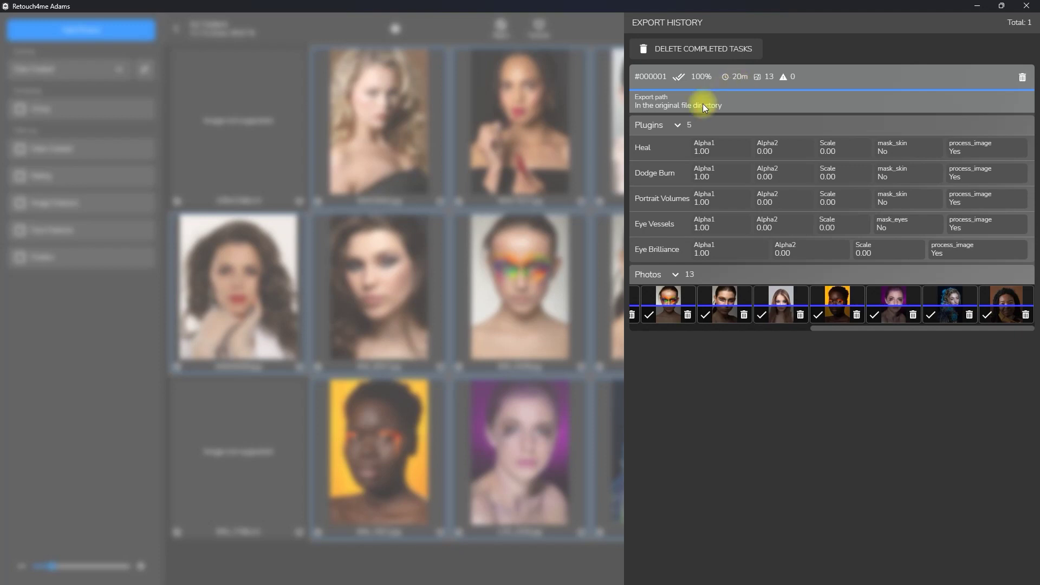
Once the export reaches 100%, close the history and view the portraits in Windows Photo Viewer.
click(725, 24)
click(593, 90)
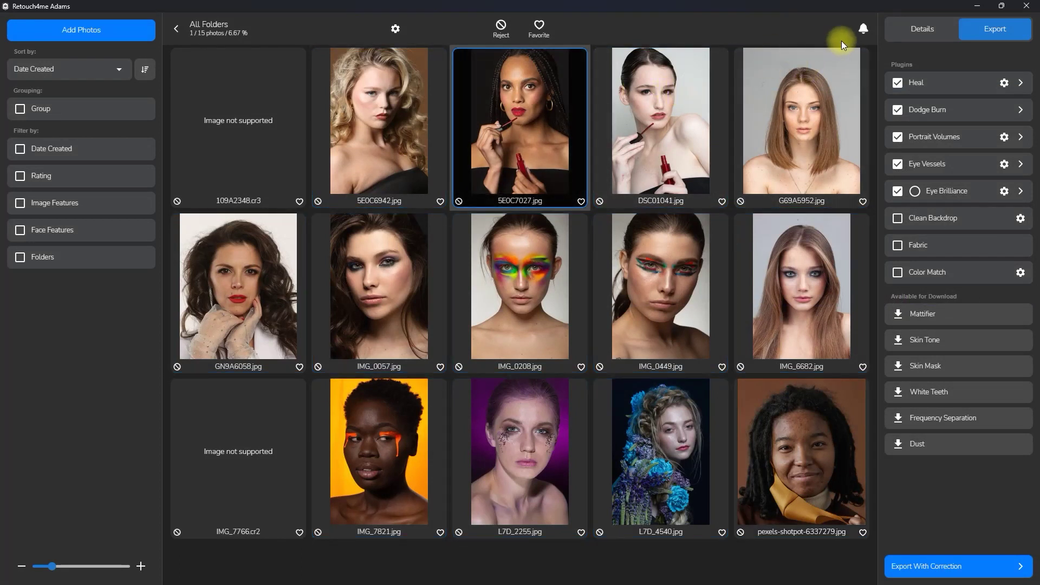
click(864, 30)
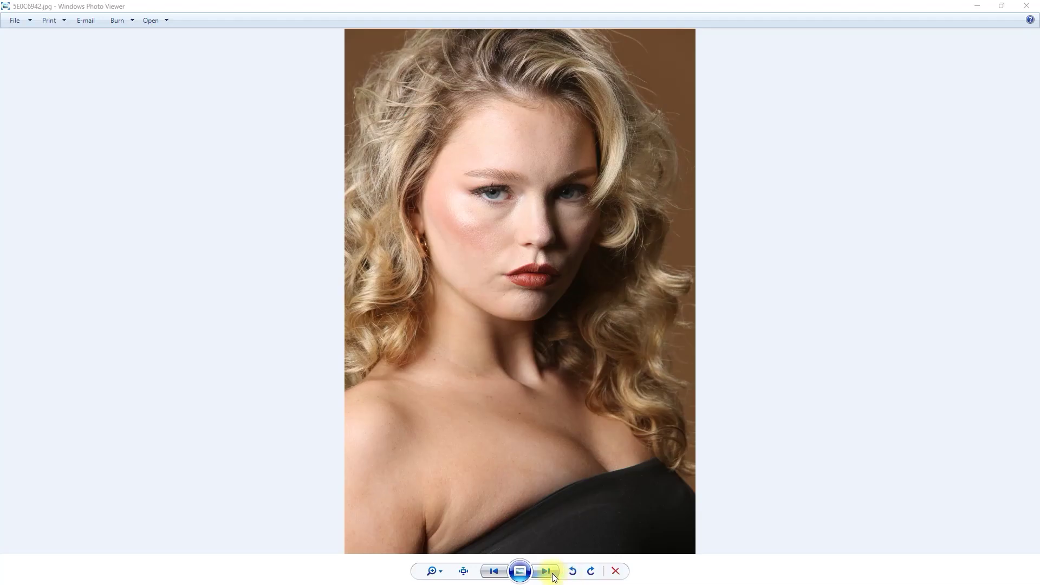
Compare originals and retouched copies of 5E0C6942, 5E0C7027, DSC01041, G69A5952 and GN9A6058.
click(553, 576)
click(543, 576)
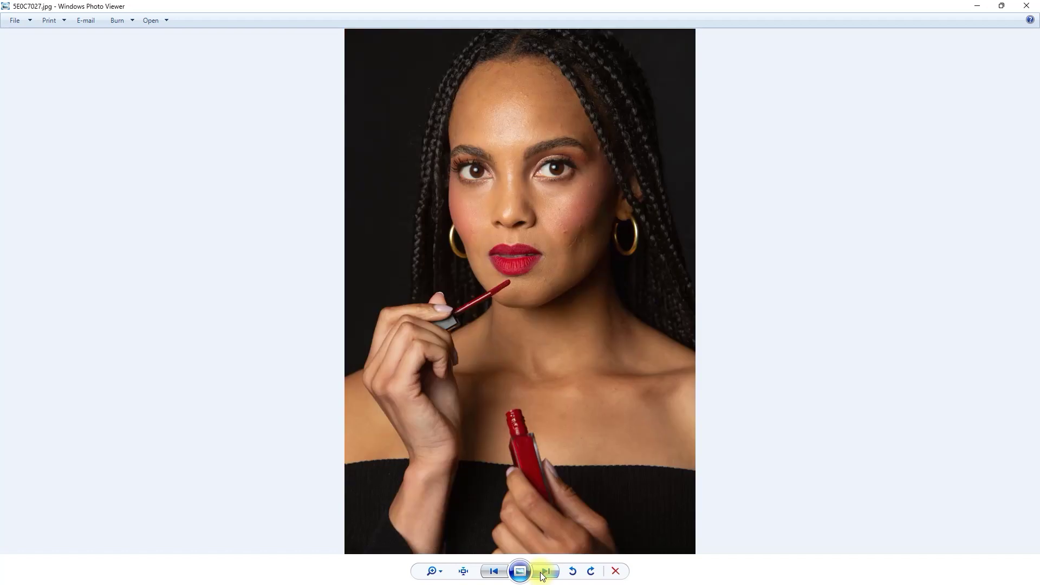
click(543, 576)
click(543, 576)
click(544, 575)
click(544, 576)
click(544, 575)
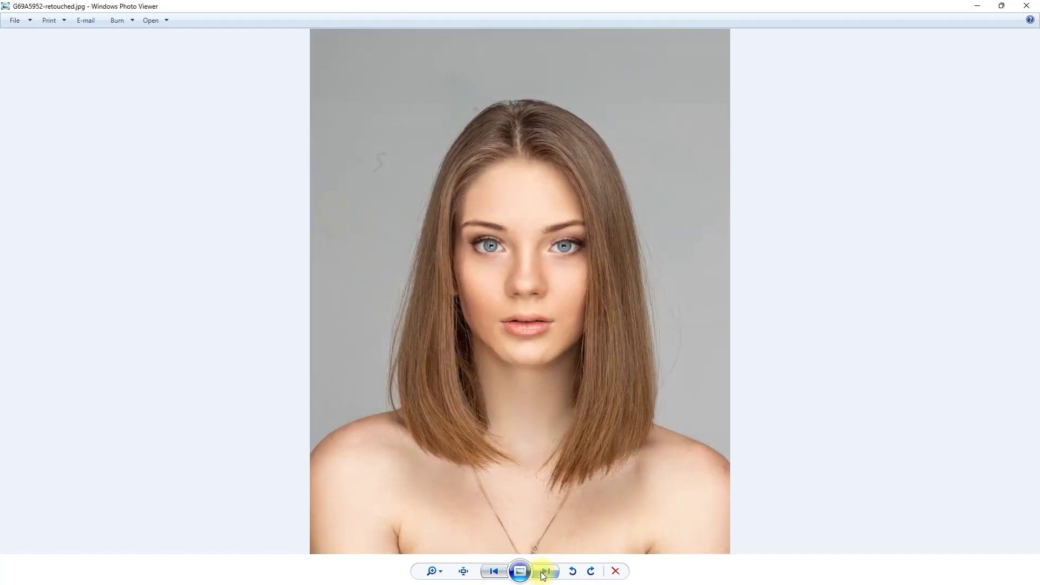
click(543, 576)
click(543, 575)
Continue comparing through IMG_0208, IMG_0449, IMG_6682, IMG_7821, L7D_2255 and pexels-shotpot-6337279.
click(544, 575)
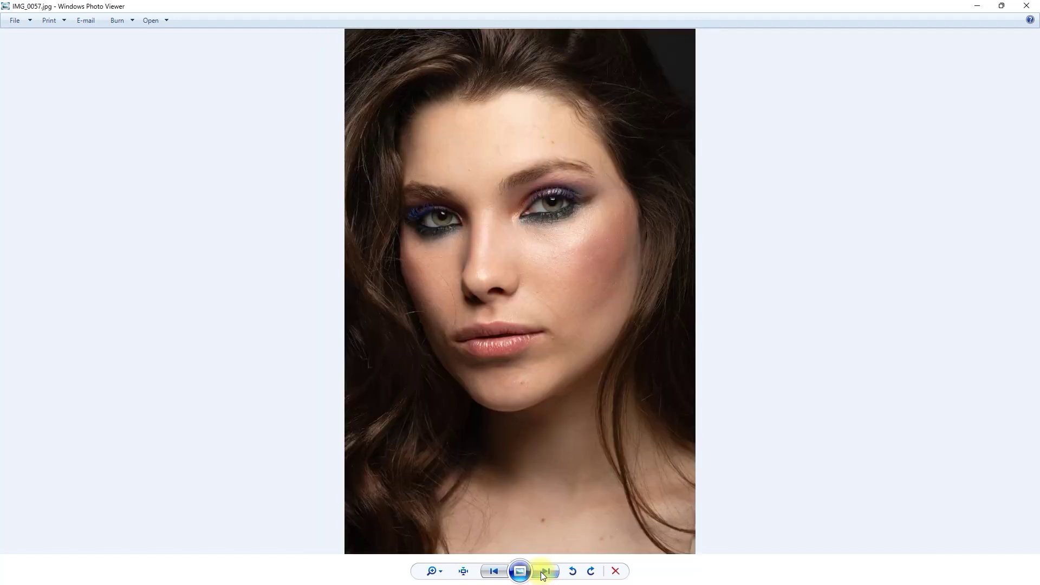
click(544, 575)
click(543, 576)
click(543, 575)
click(544, 575)
click(543, 576)
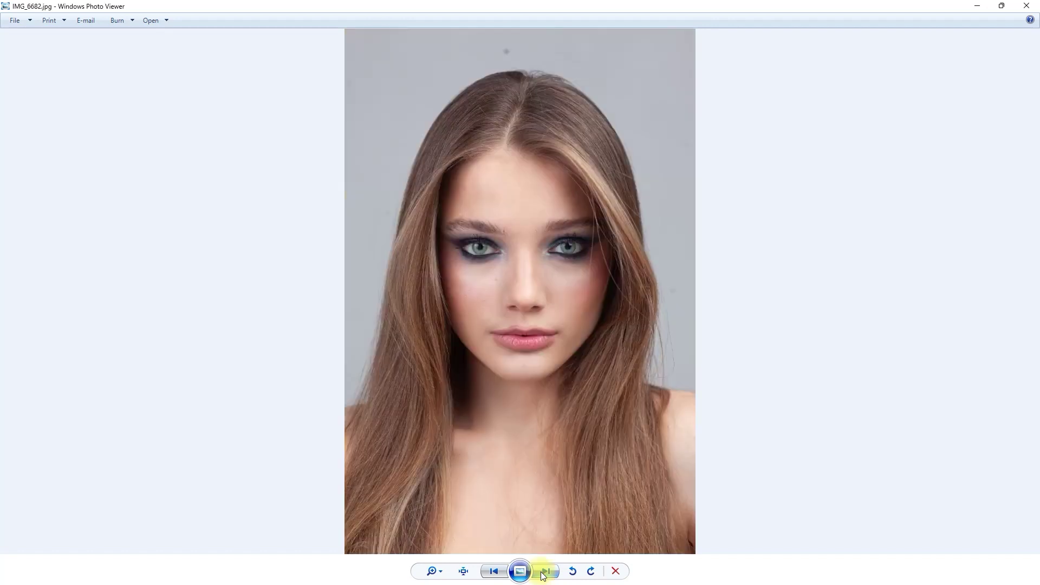
click(543, 575)
click(543, 575)
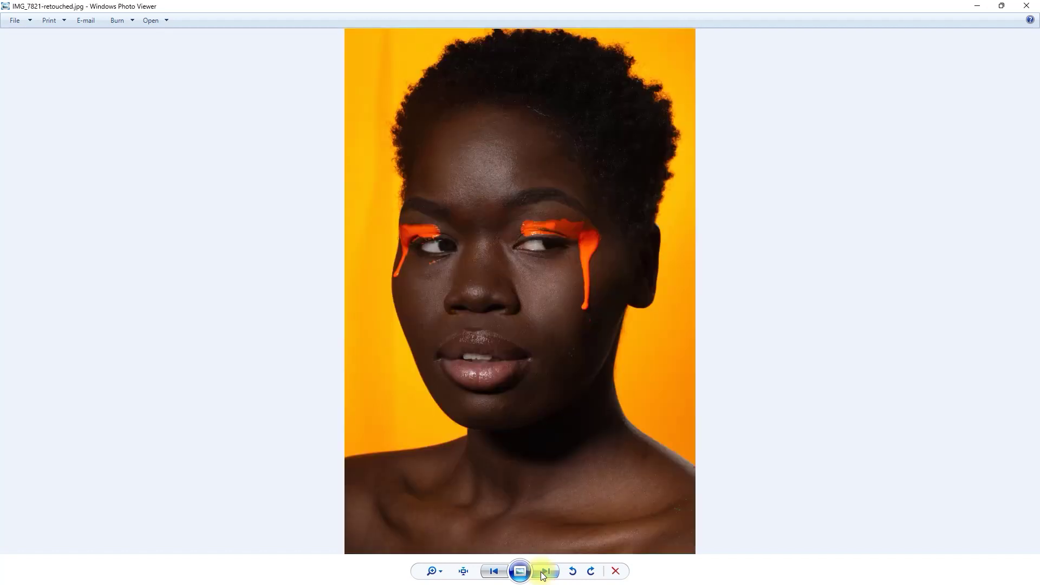
click(543, 575)
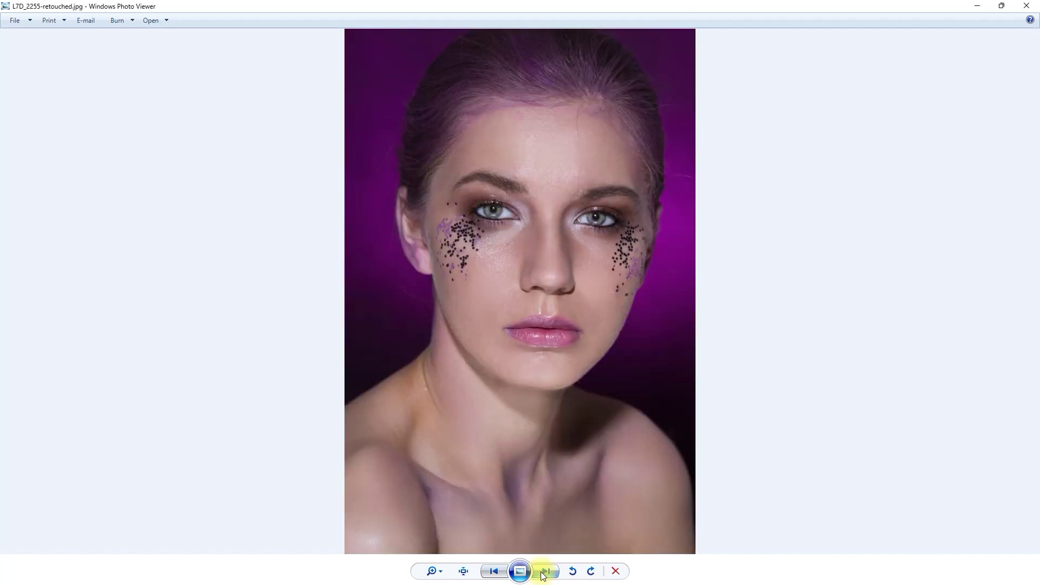
click(543, 575)
click(543, 575)
click(543, 575)
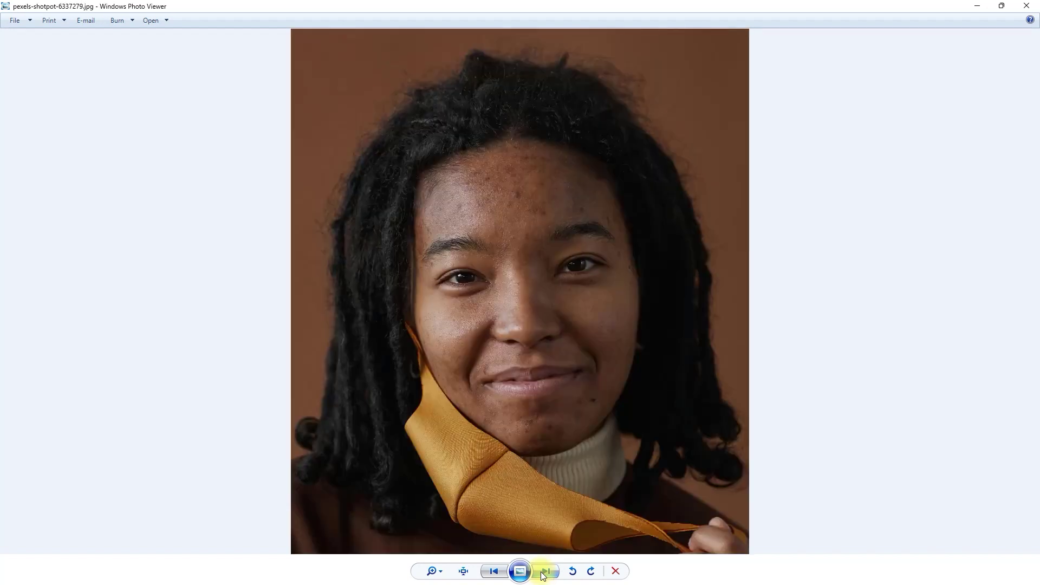
click(544, 575)
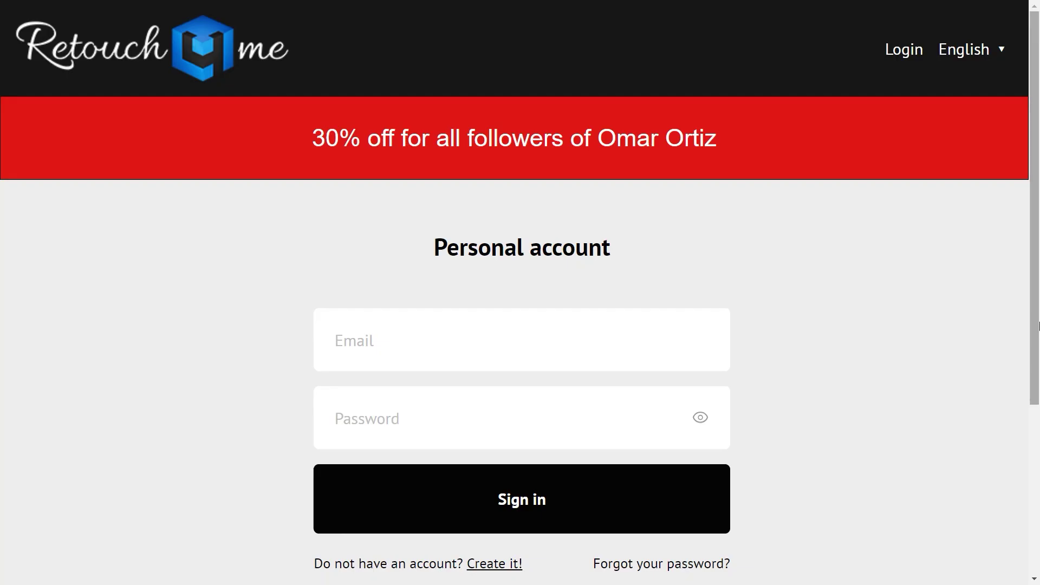